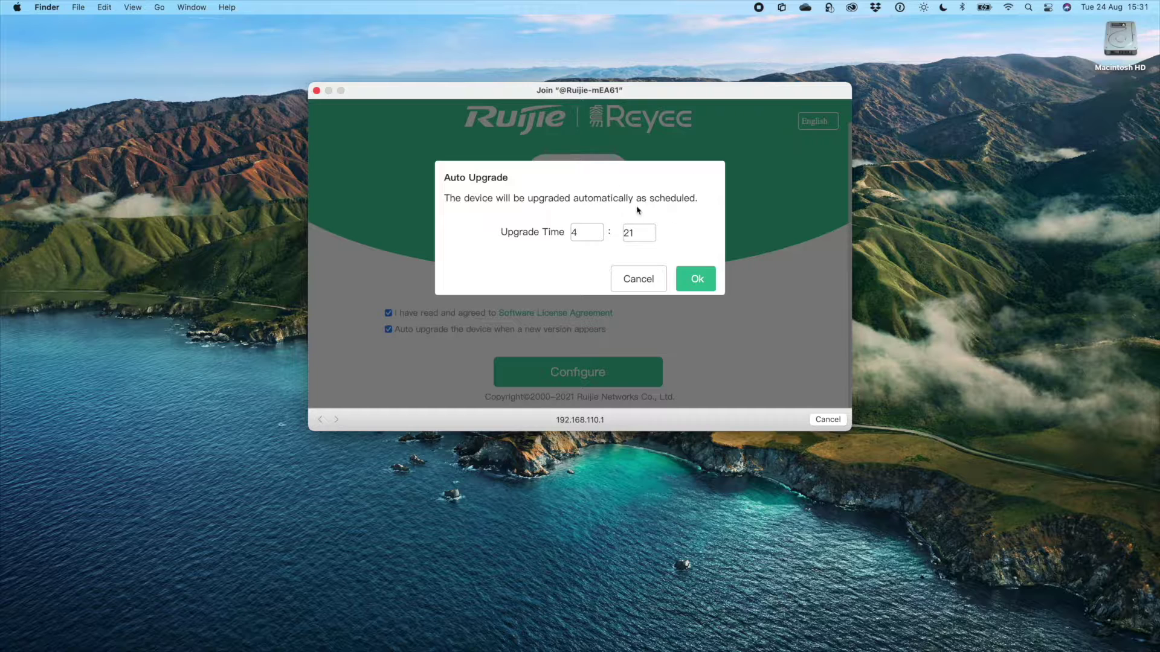
Accept the upgrade schedule, untick 'Auto upgrade the device', and begin configuration
{"action": "left_click", "coordinate": [689, 284]}
{"action": "left_click", "coordinate": [404, 331]}
{"action": "left_click", "coordinate": [601, 381]}
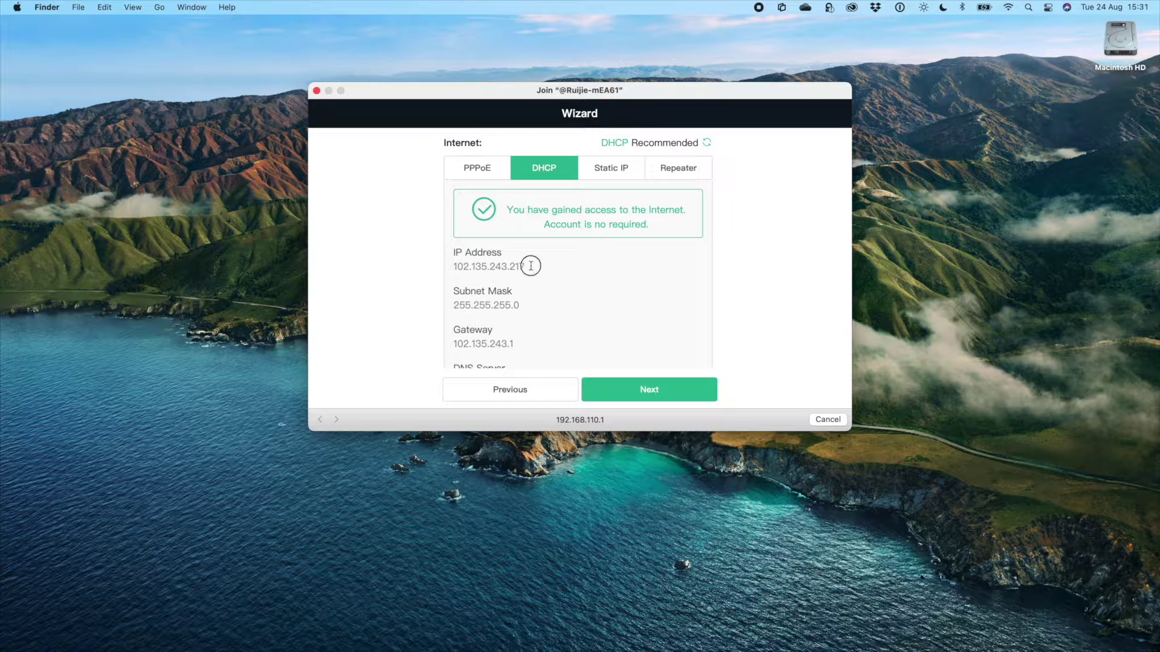
Review the DHCP result showing IP 102.135.243.217 and gateway 102.135.243.1
{"action": "left_click_drag", "start_coordinate": [529, 266], "coordinate": [451, 266]}
{"action": "left_click", "coordinate": [511, 267]}
{"action": "scroll", "coordinate": [581, 280], "scroll_direction": "down", "scroll_amount": 2}
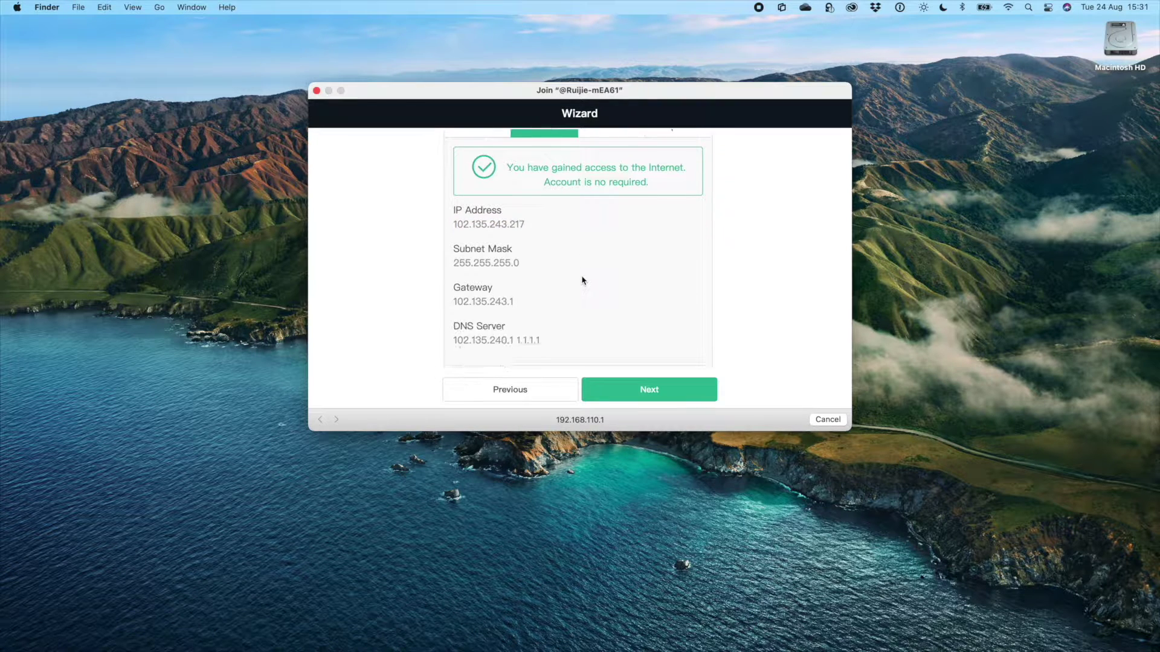
Enable Dual-Band Single SSID and name the network Atomic Access
{"action": "left_click", "coordinate": [645, 391]}
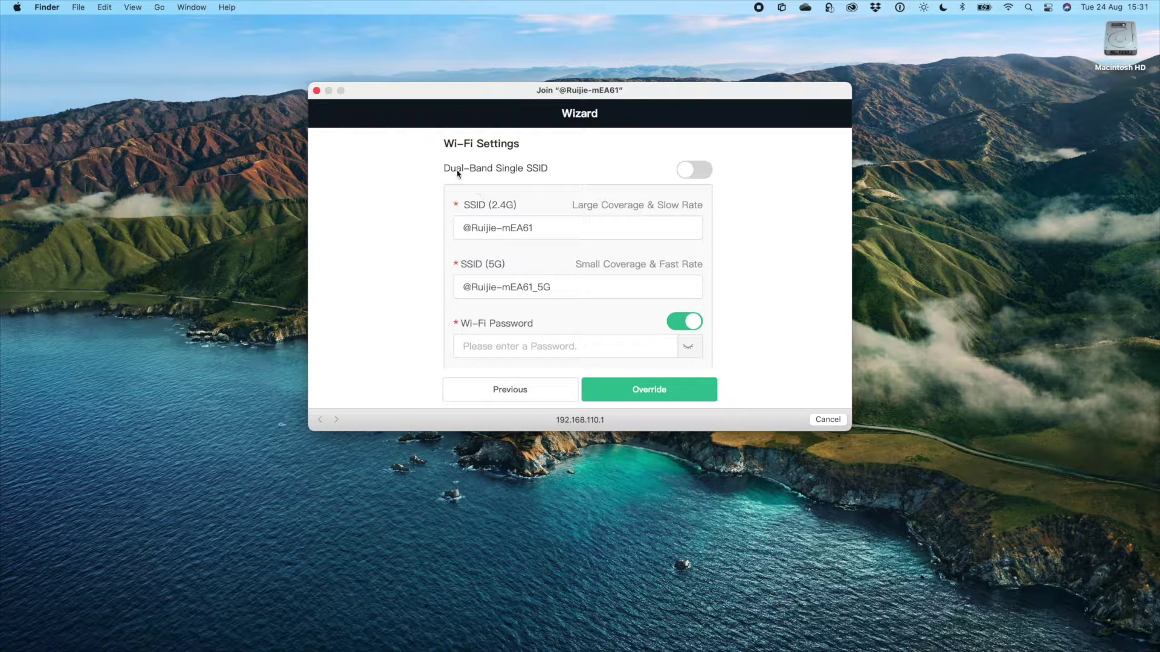
{"action": "left_click_drag", "start_coordinate": [561, 229], "coordinate": [453, 225]}
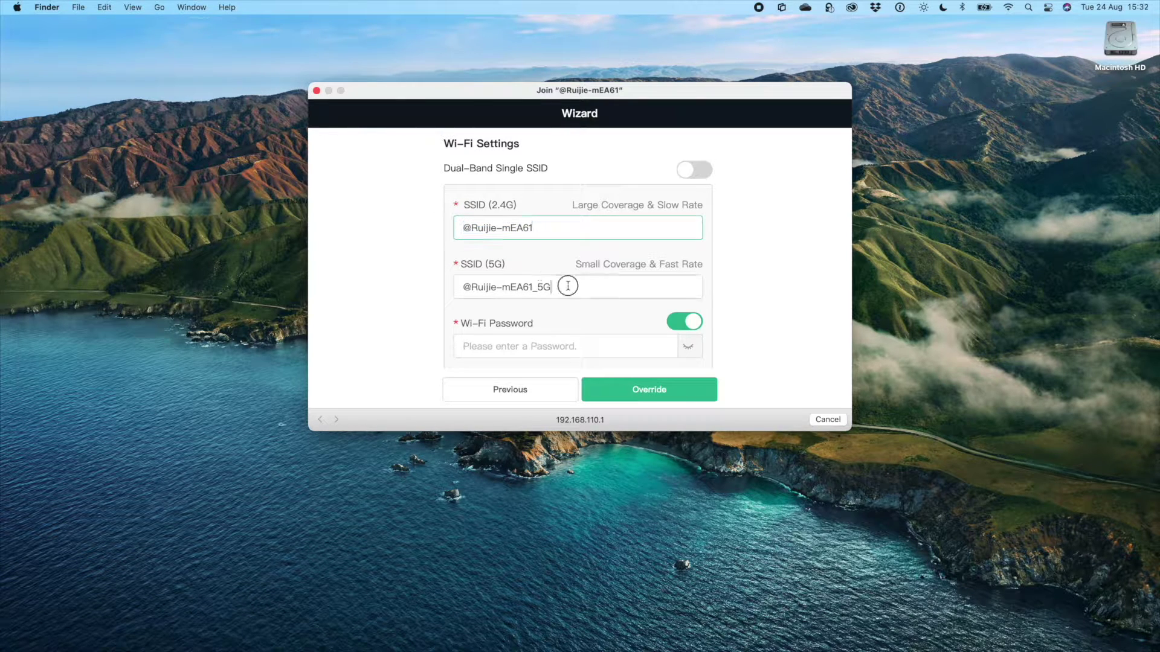
{"action": "left_click_drag", "start_coordinate": [567, 284], "coordinate": [440, 283]}
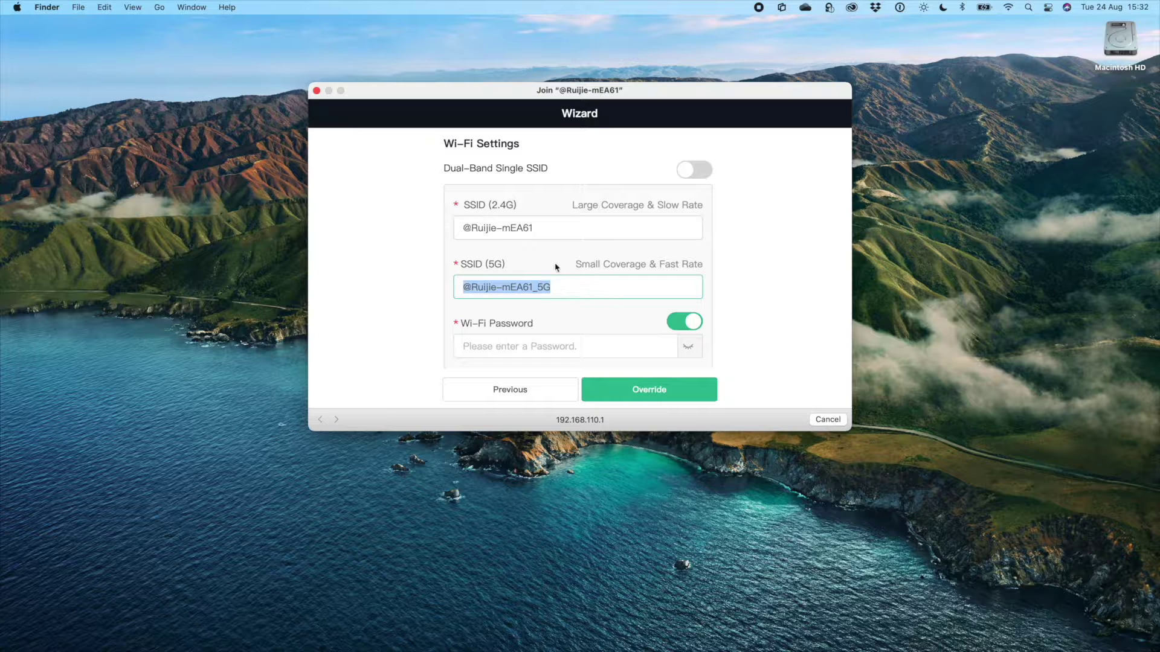
{"action": "left_click", "coordinate": [686, 170]}
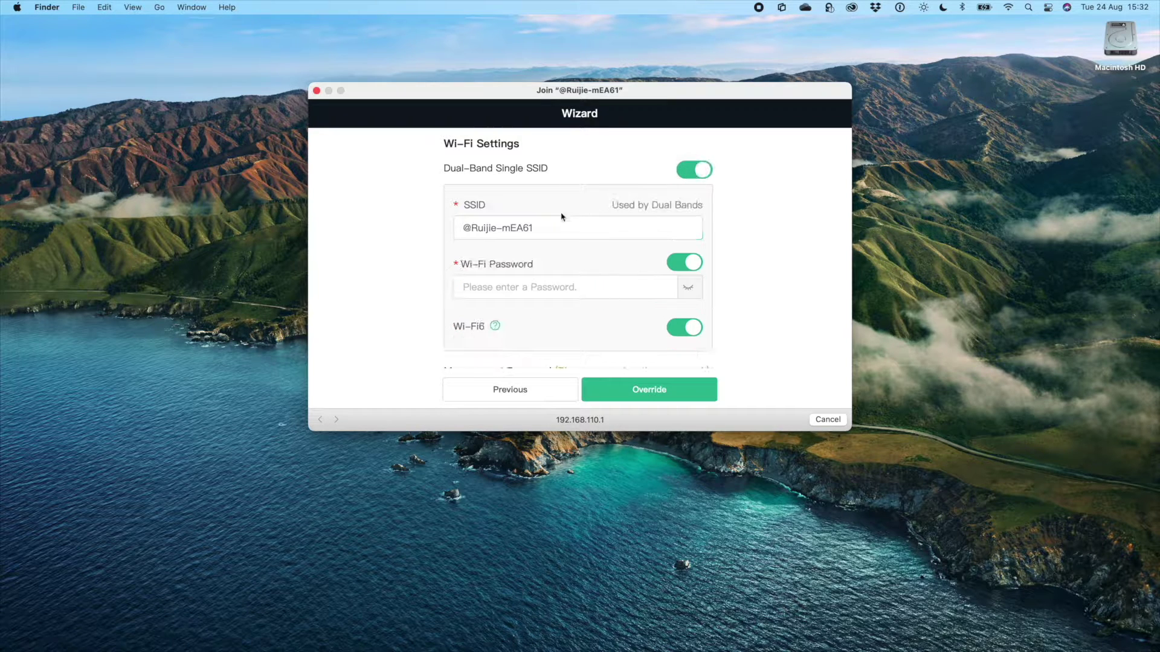
{"action": "left_click_drag", "start_coordinate": [581, 232], "coordinate": [450, 229]}
{"action": "type", "text": "Atomic Access"}
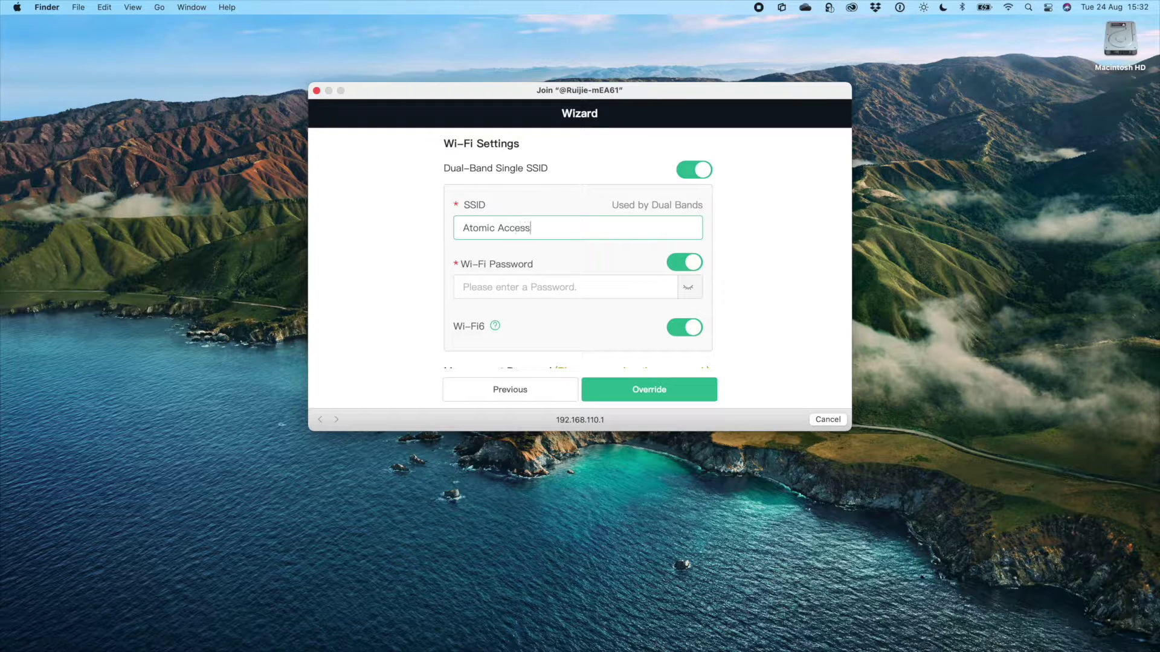
Enter the Wi-Fi password, shown in plain text, for Atomic Access
{"action": "key", "text": "Tab"}
{"action": "left_click", "coordinate": [688, 288]}
{"action": "left_click", "coordinate": [574, 288]}
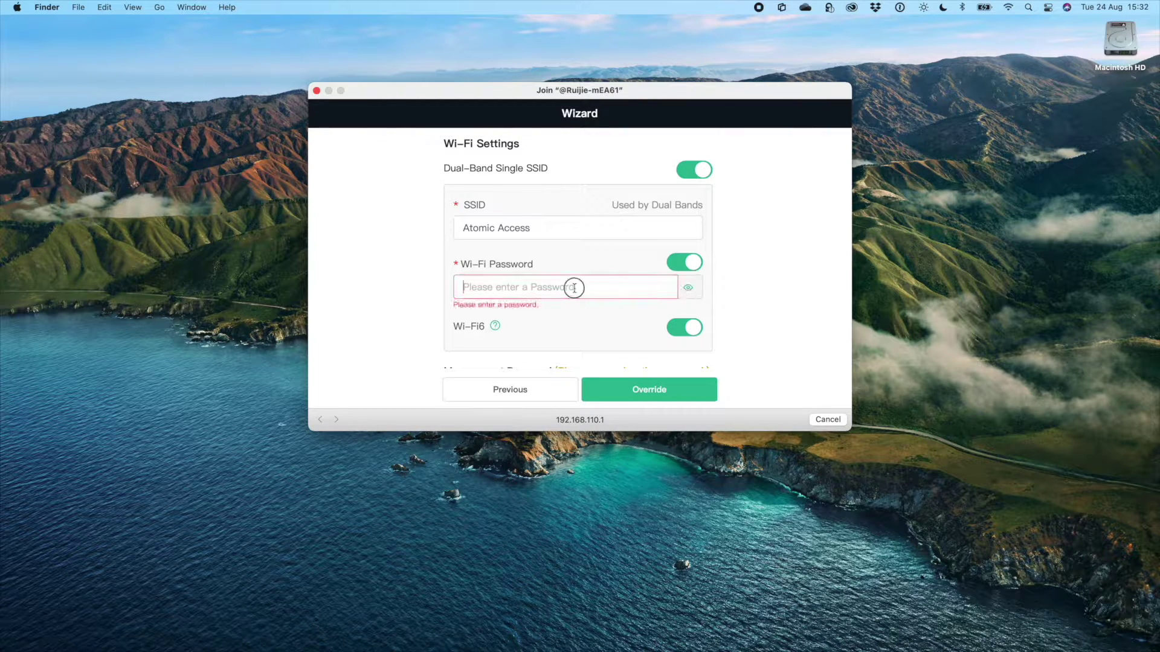
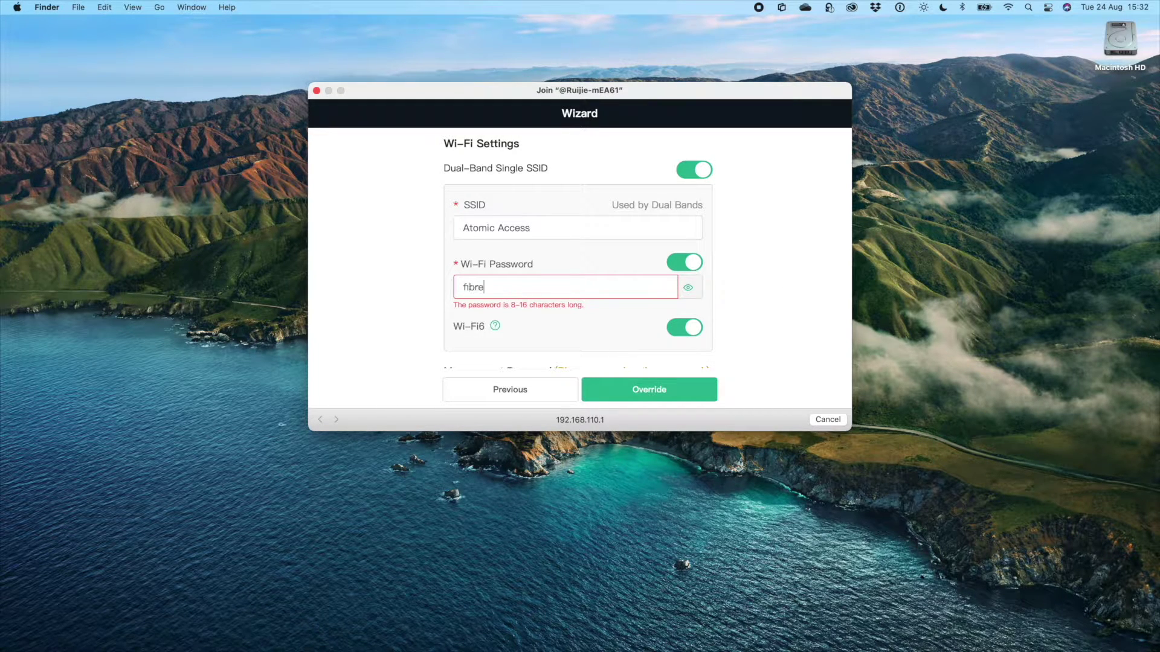
{"action": "key", "text": "super+a"}
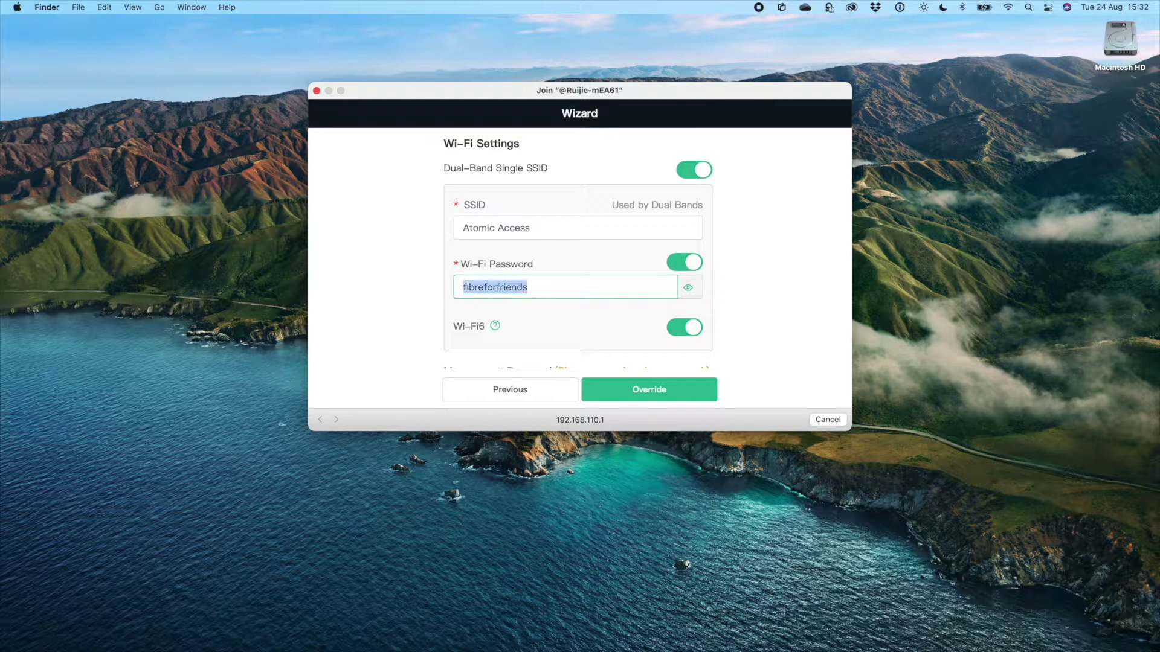
{"action": "left_click", "coordinate": [760, 278]}
{"action": "mouse_move", "coordinate": [466, 331]}
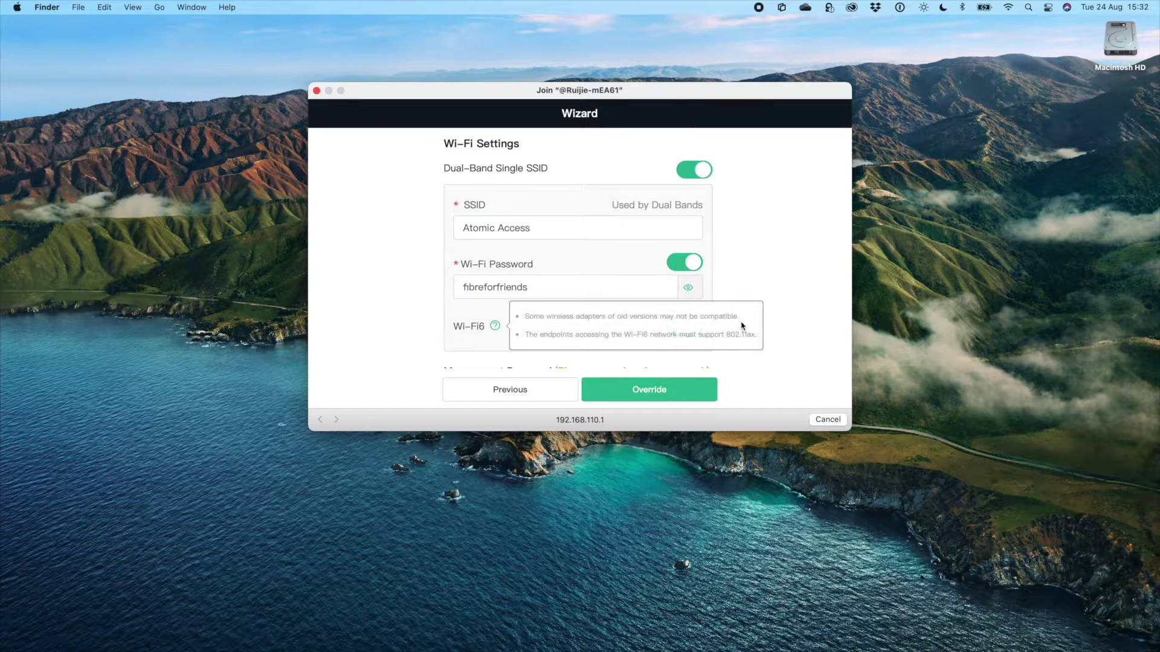
Tick 'Same as Wi-Fi Password' for the management password
{"action": "scroll", "coordinate": [544, 320], "scroll_direction": "down", "scroll_amount": 5}
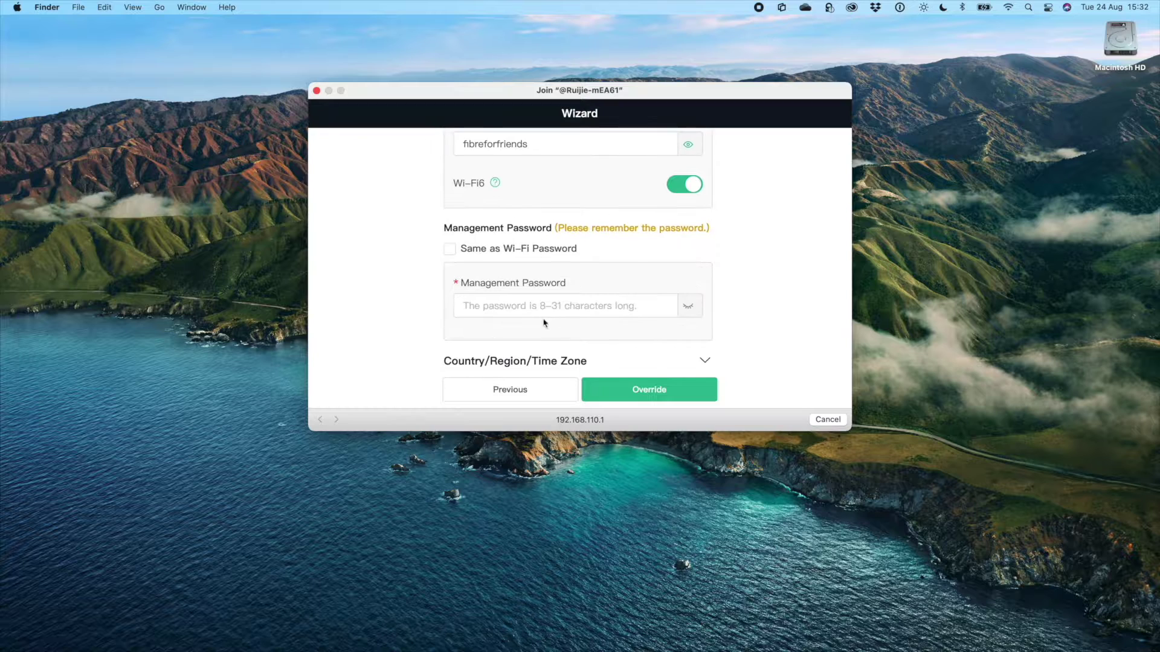
{"action": "left_click_drag", "start_coordinate": [444, 229], "coordinate": [542, 231]}
{"action": "left_click", "coordinate": [543, 231]}
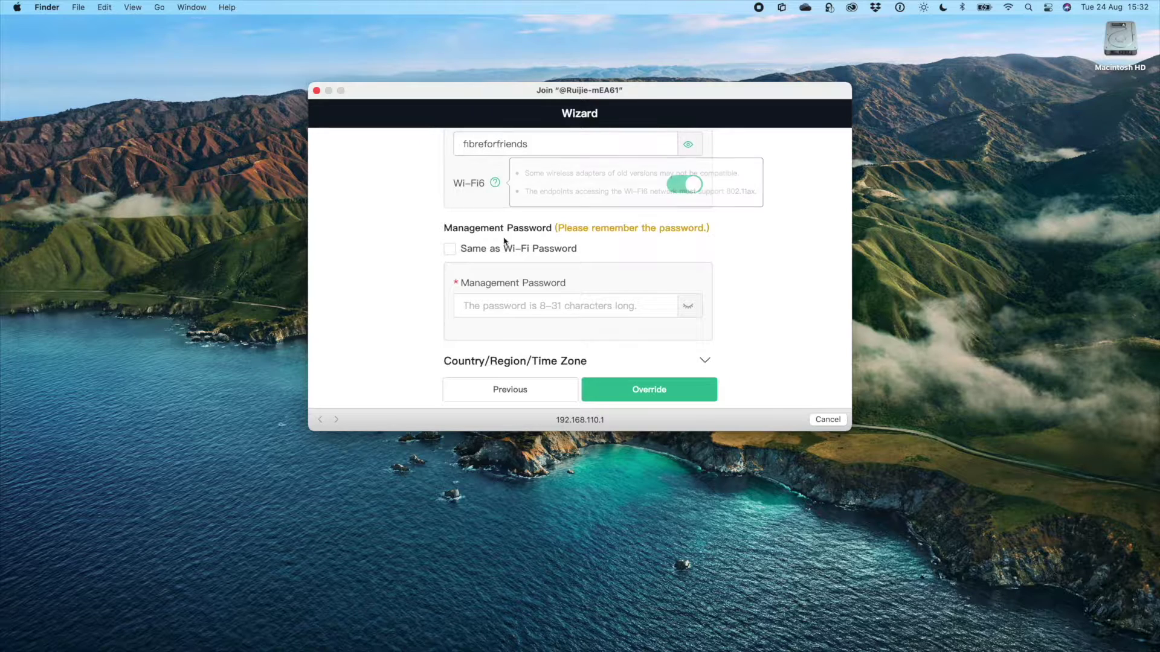
{"action": "left_click", "coordinate": [487, 253]}
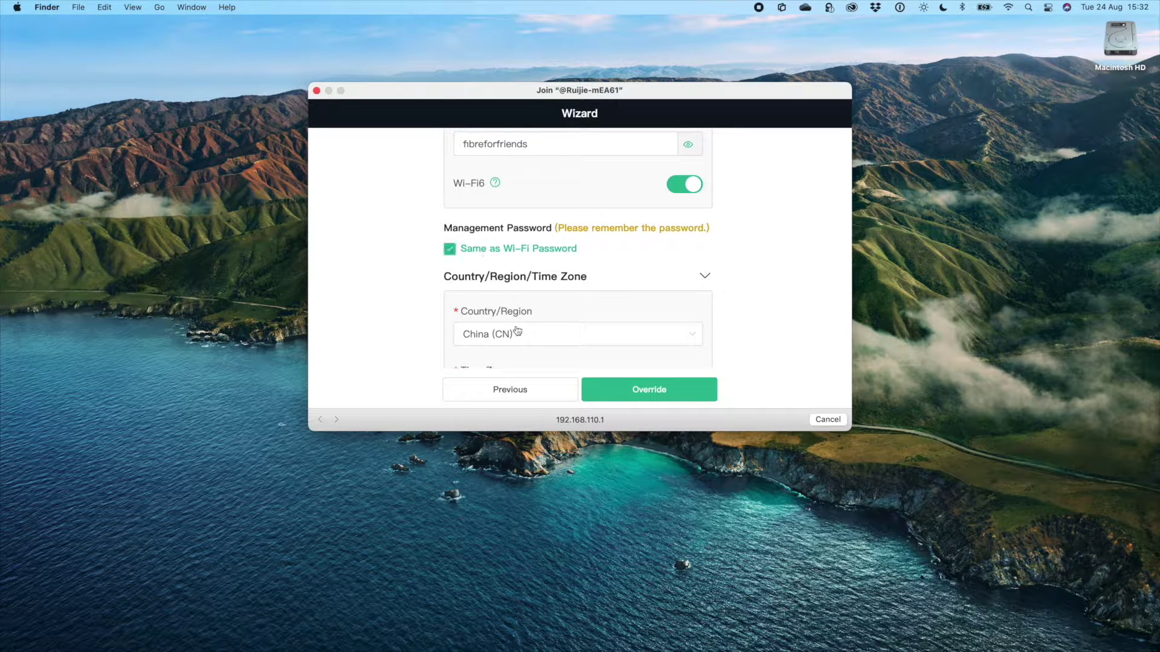
Set region South Africa (ZA) and time zone (GMT+2:00)EET, then apply with Override
{"action": "scroll", "coordinate": [543, 248], "scroll_direction": "down", "scroll_amount": 2}
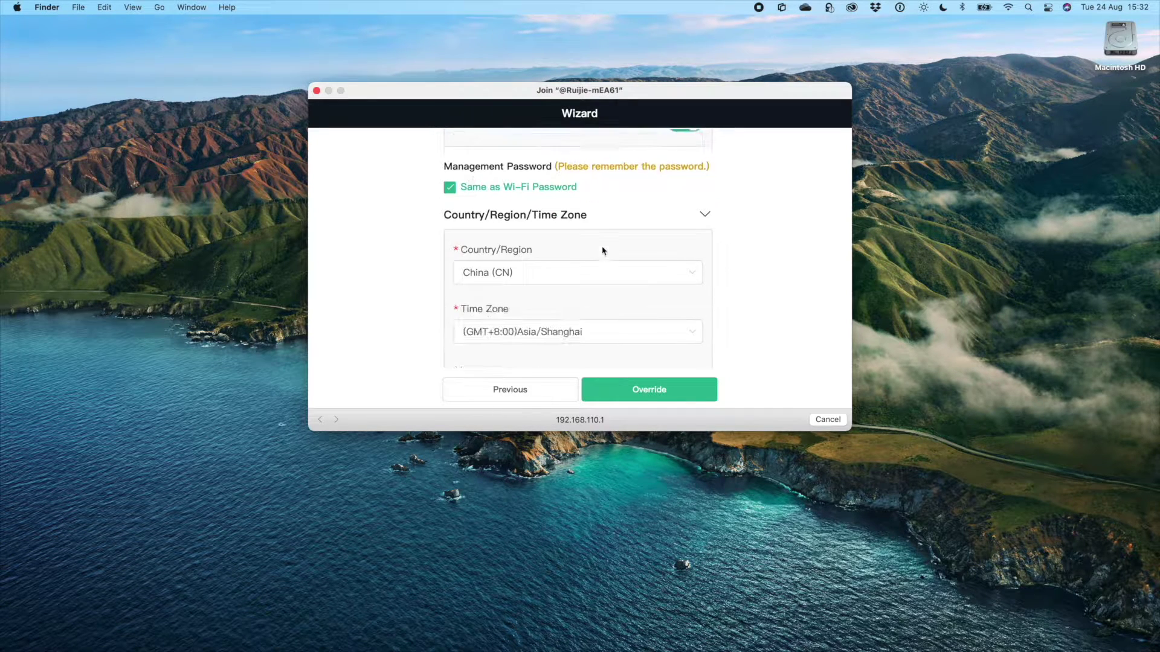
{"action": "left_click", "coordinate": [552, 272]}
{"action": "type", "text": "south"}
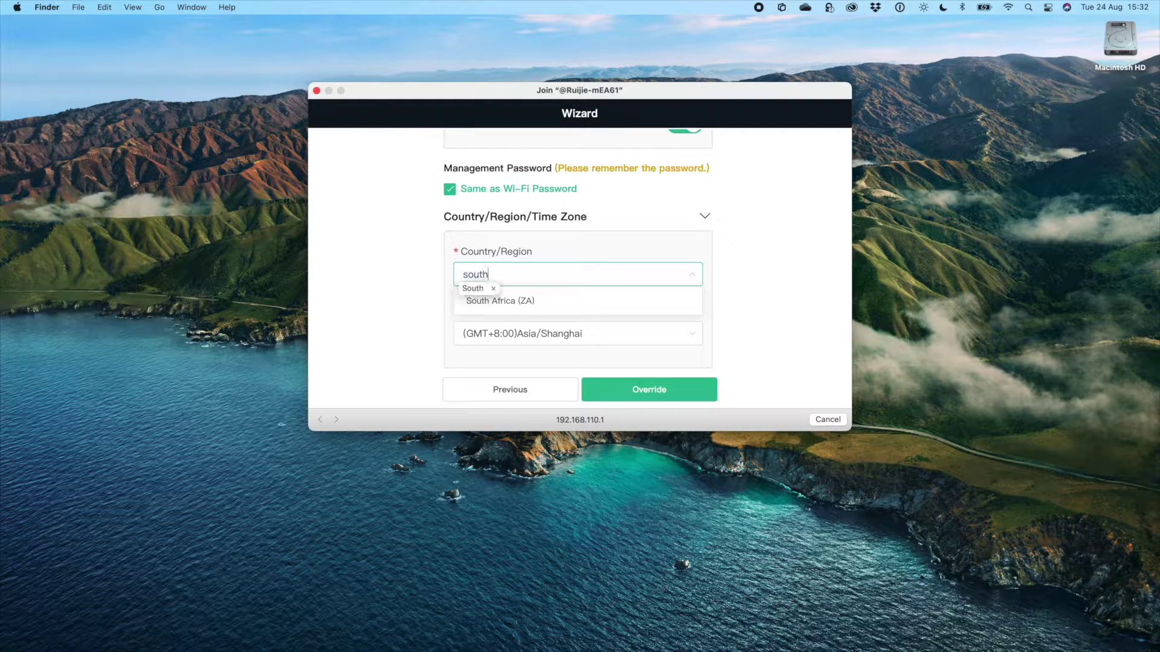
{"action": "left_click", "coordinate": [543, 301]}
{"action": "left_click", "coordinate": [753, 292]}
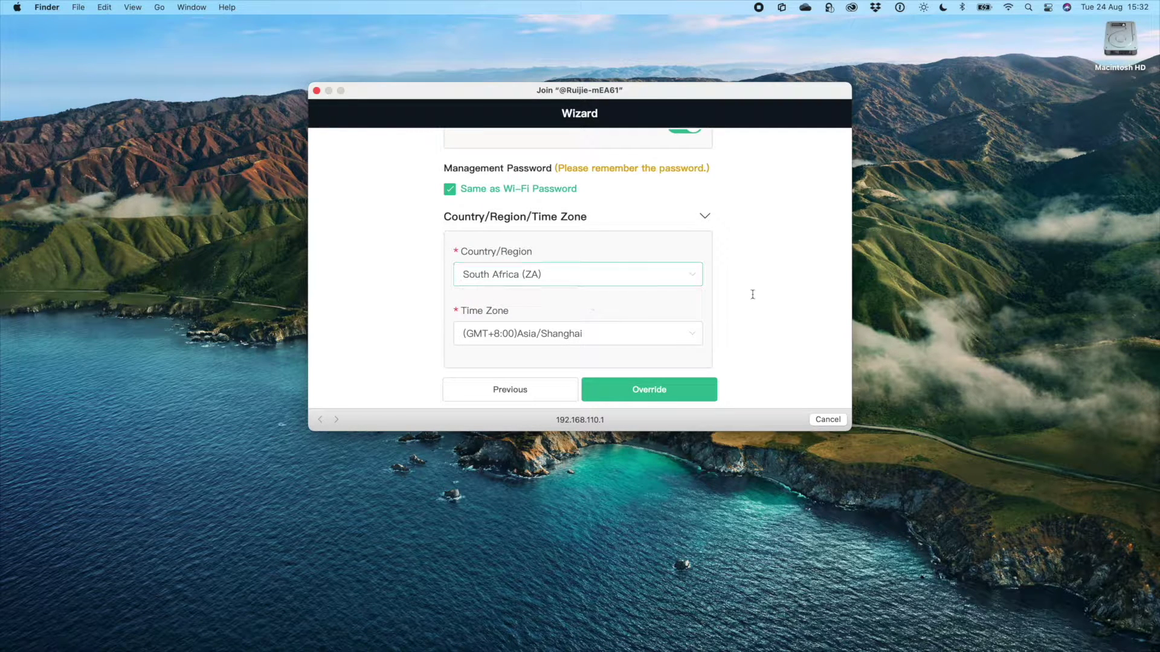
{"action": "left_click", "coordinate": [468, 332]}
{"action": "left_click", "coordinate": [523, 176]}
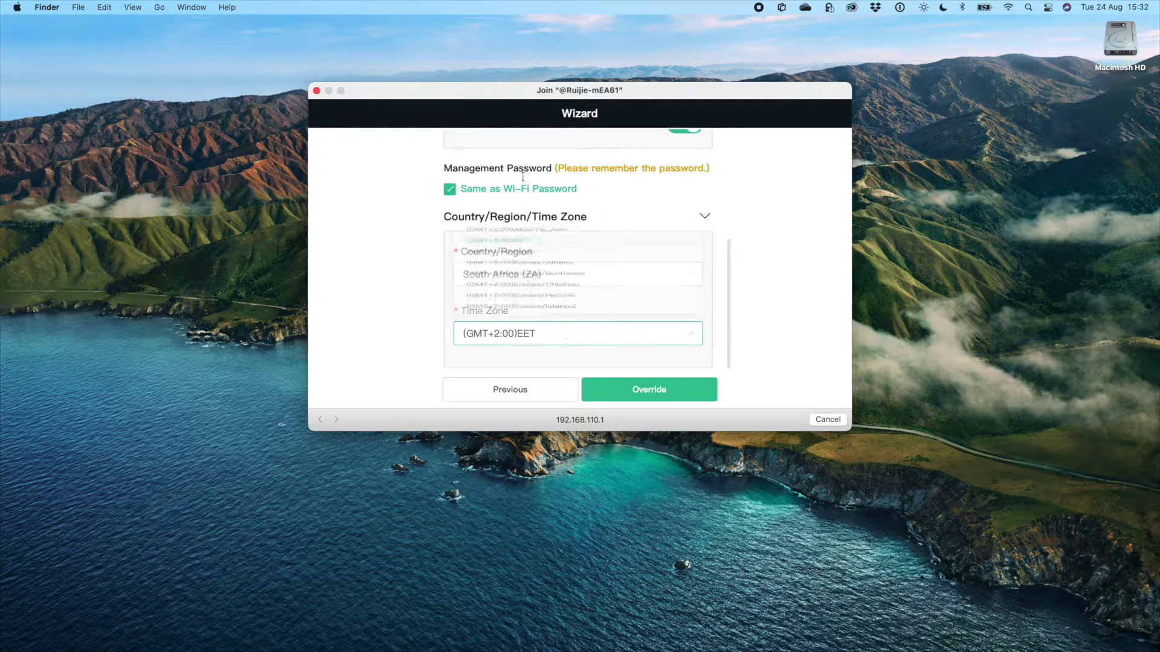
{"action": "left_click", "coordinate": [647, 387]}
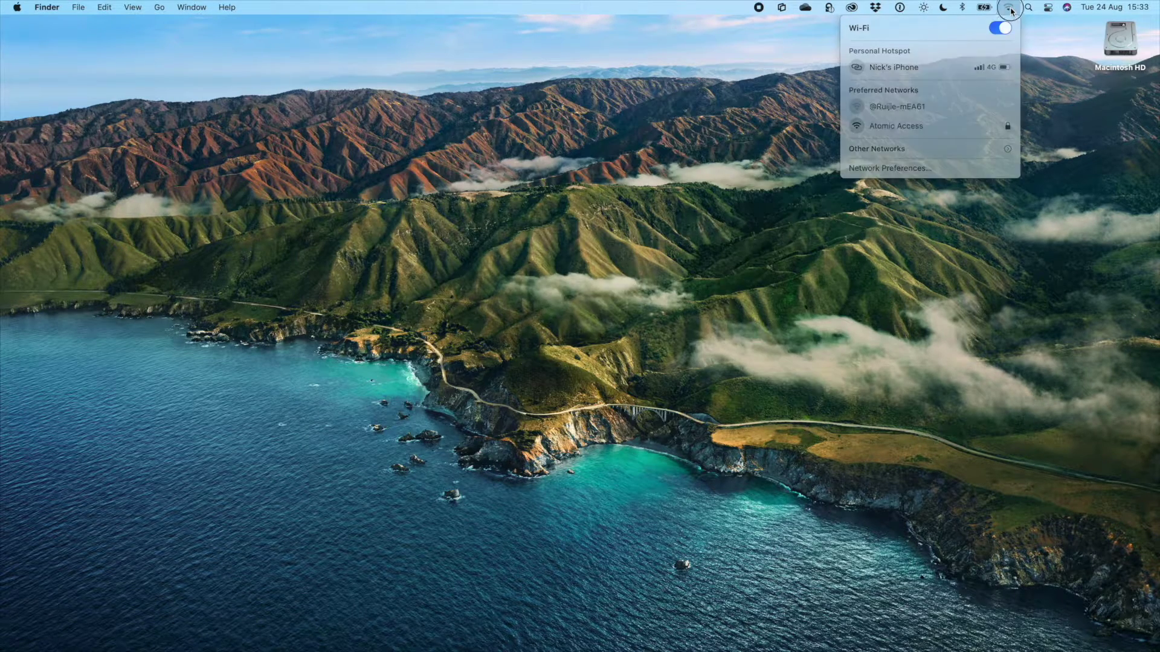
Join the Atomic Access Wi-Fi network from the macOS menu bar
{"action": "left_click", "coordinate": [1010, 9]}
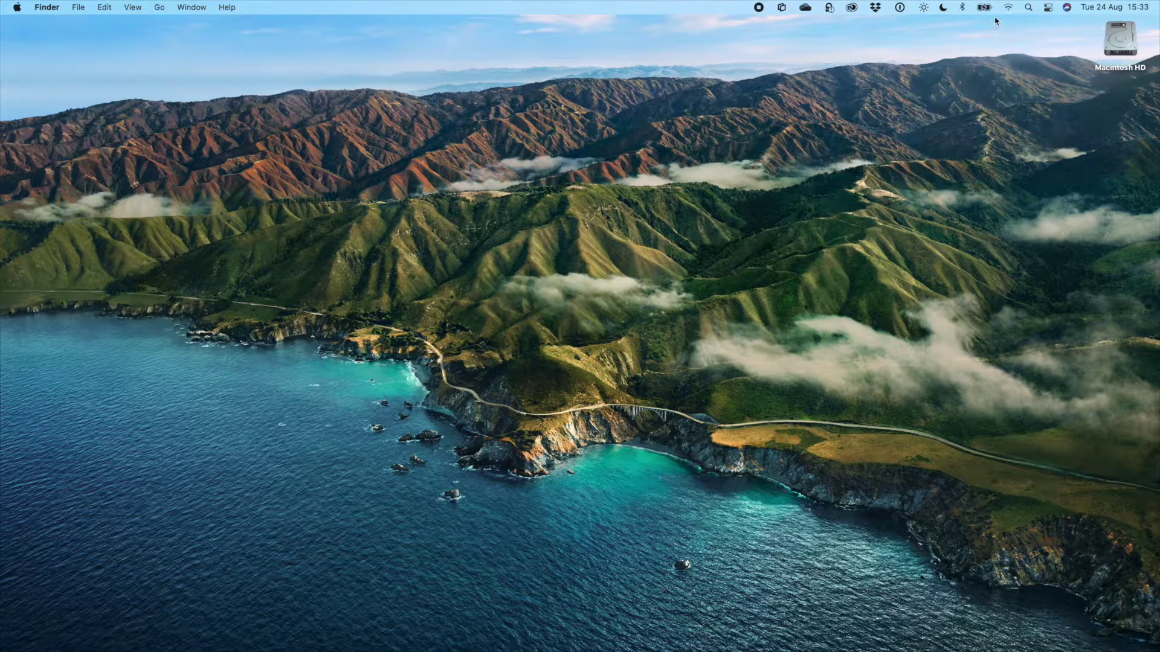
{"action": "left_click", "coordinate": [1008, 8]}
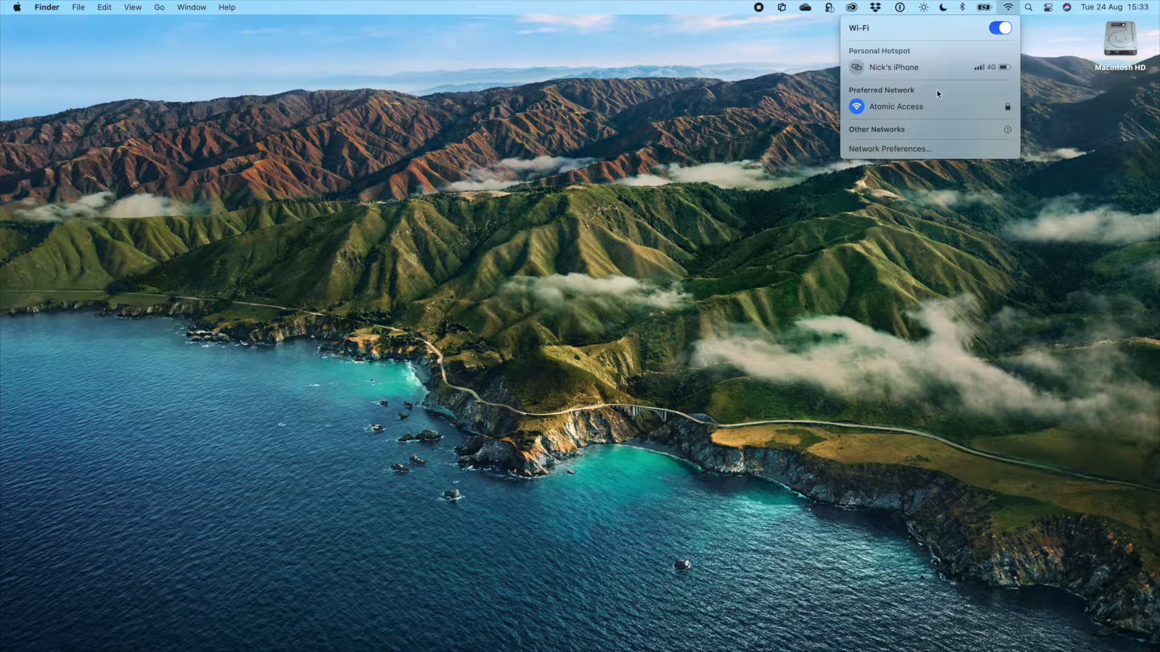
{"action": "left_click", "coordinate": [902, 110]}
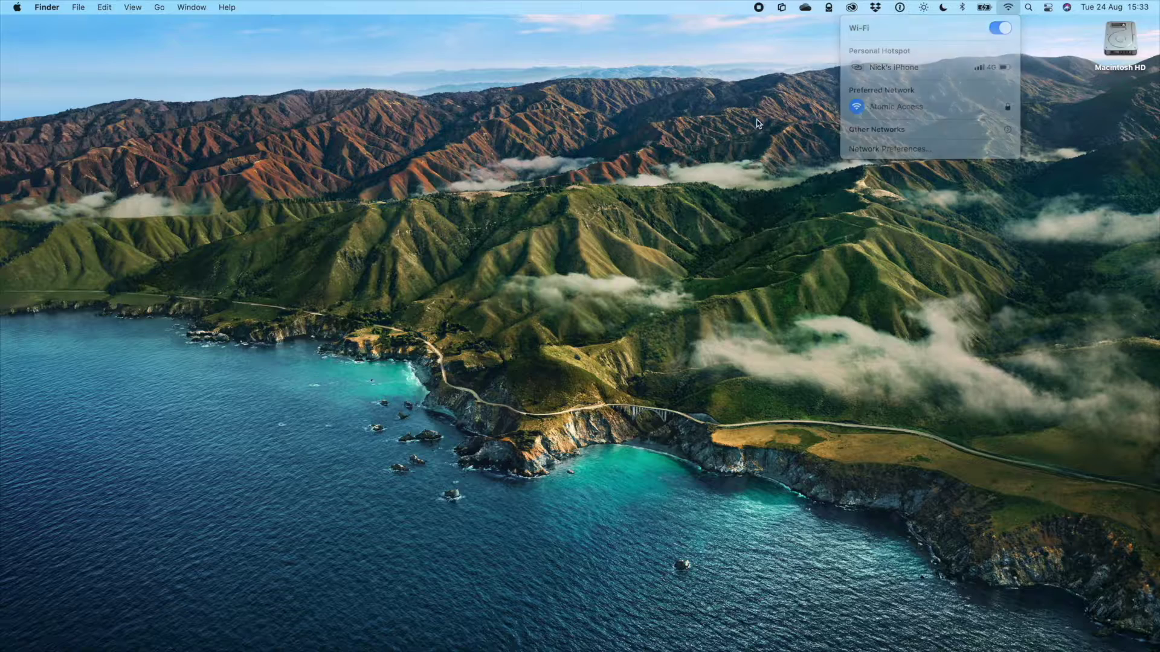
Check the Wi-Fi TCP/IP details to confirm router address 192.168.110.1
{"action": "left_click", "coordinate": [1148, 64]}
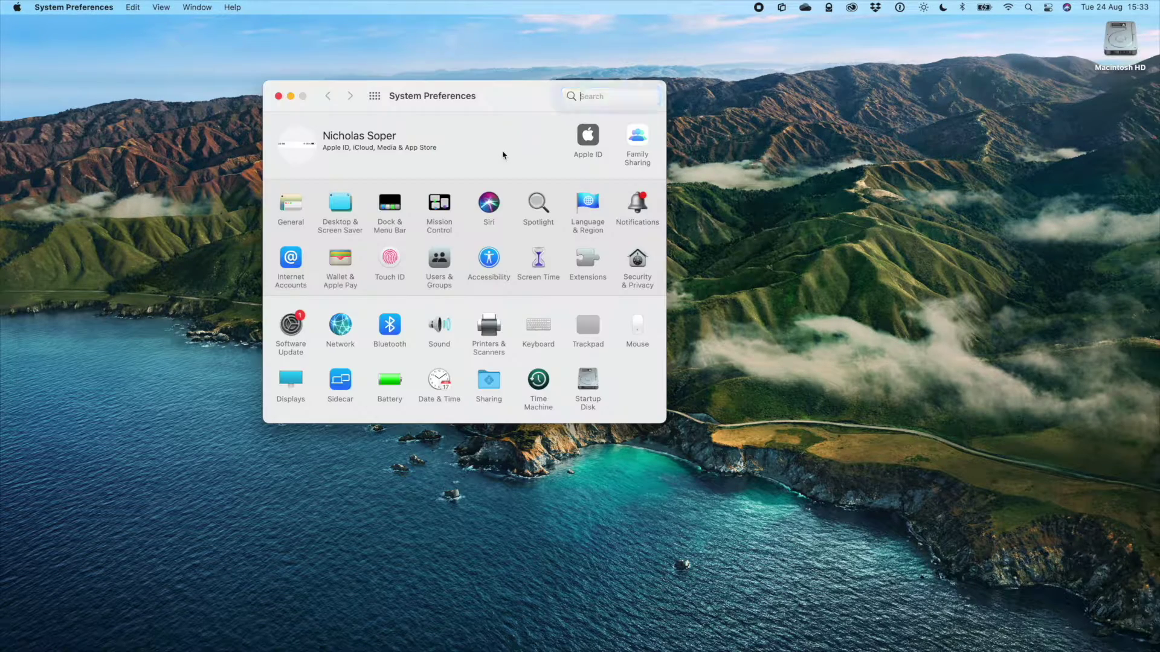
{"action": "left_click", "coordinate": [342, 326]}
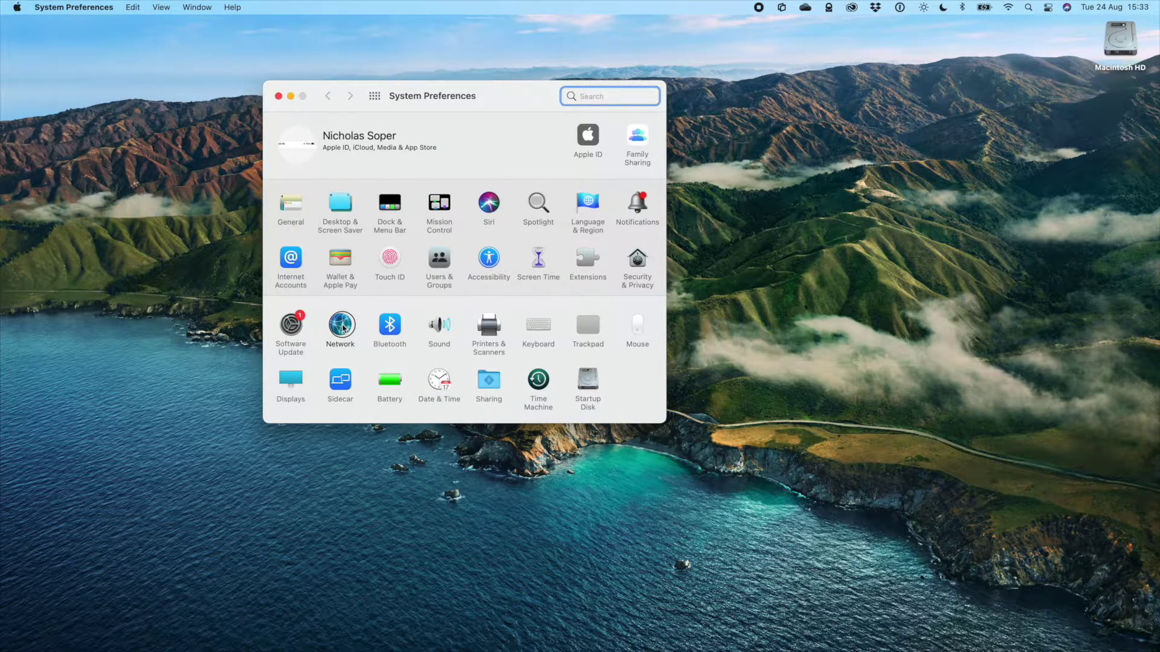
{"action": "left_click", "coordinate": [597, 380]}
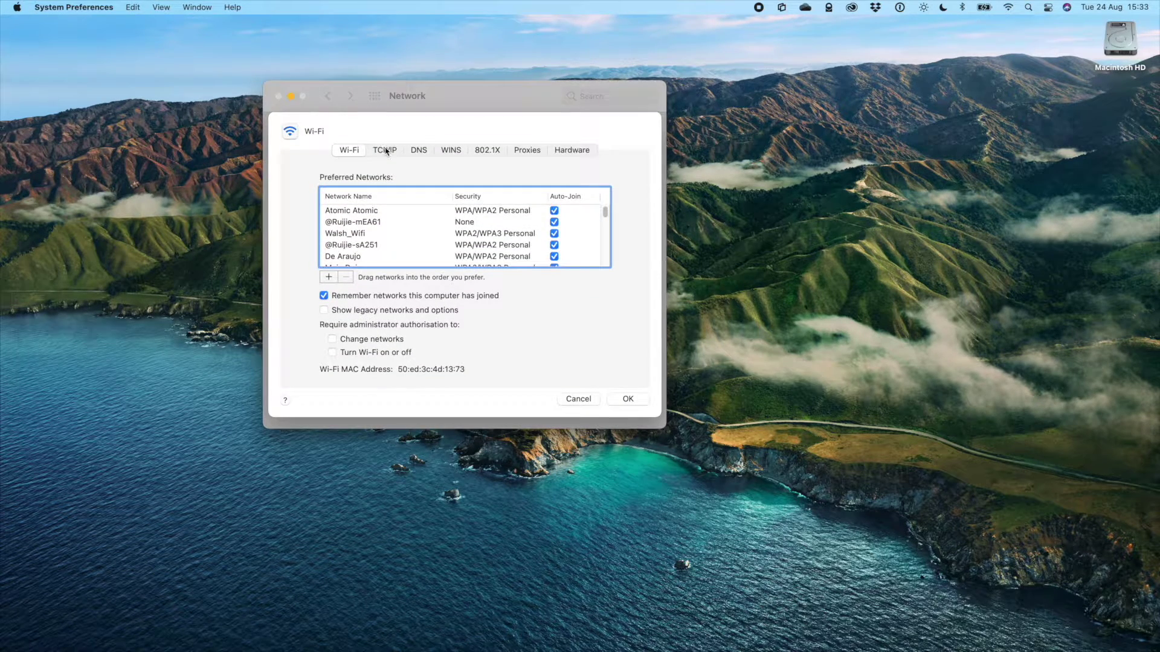
{"action": "left_click", "coordinate": [386, 151]}
{"action": "left_click_drag", "start_coordinate": [441, 234], "coordinate": [375, 232]}
{"action": "key", "text": "super+c"}
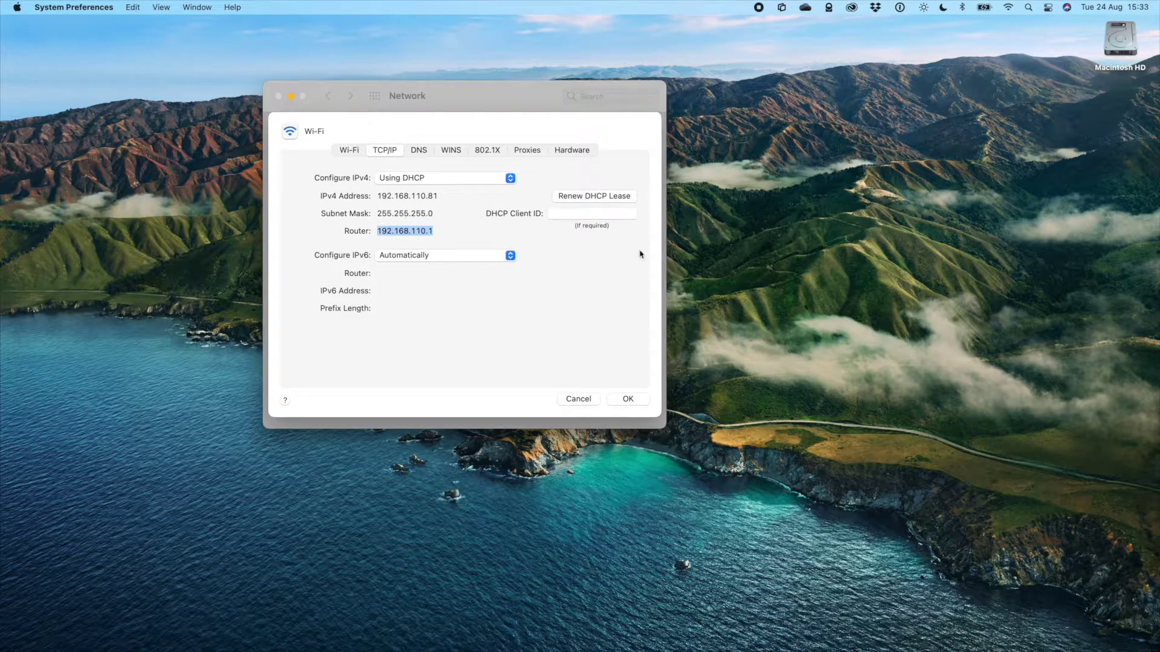
{"action": "left_click", "coordinate": [1146, 114]}
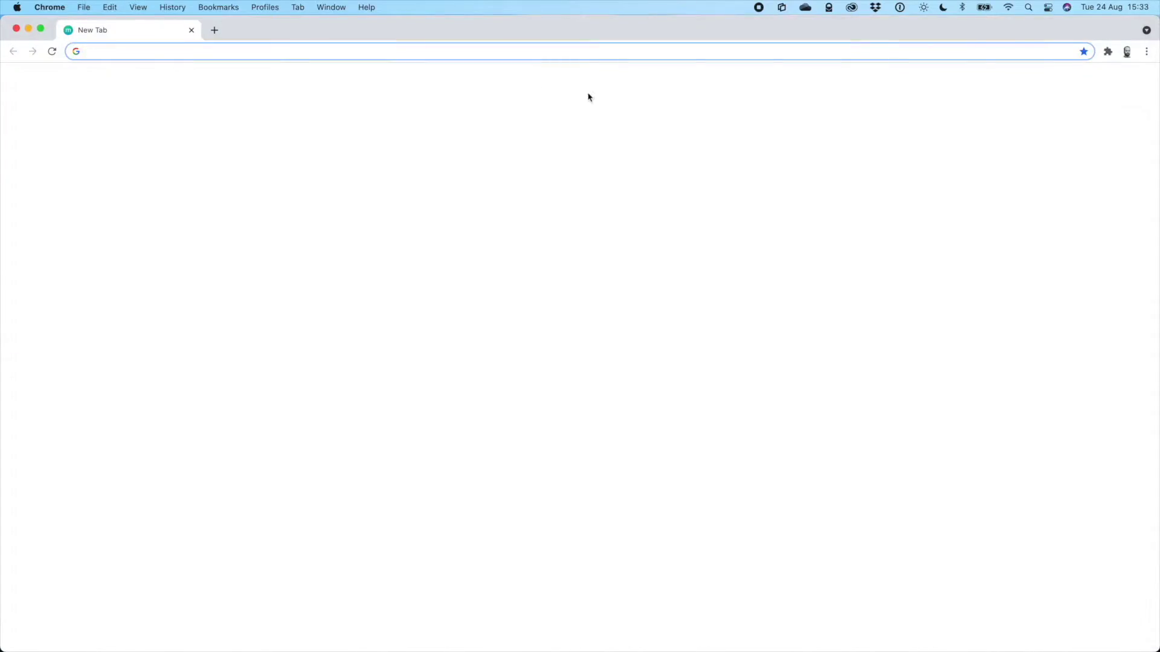
Log in to the router at 192.168.110.1 with the management password
{"action": "key", "text": "super+v"}
{"action": "key", "text": "Return"}
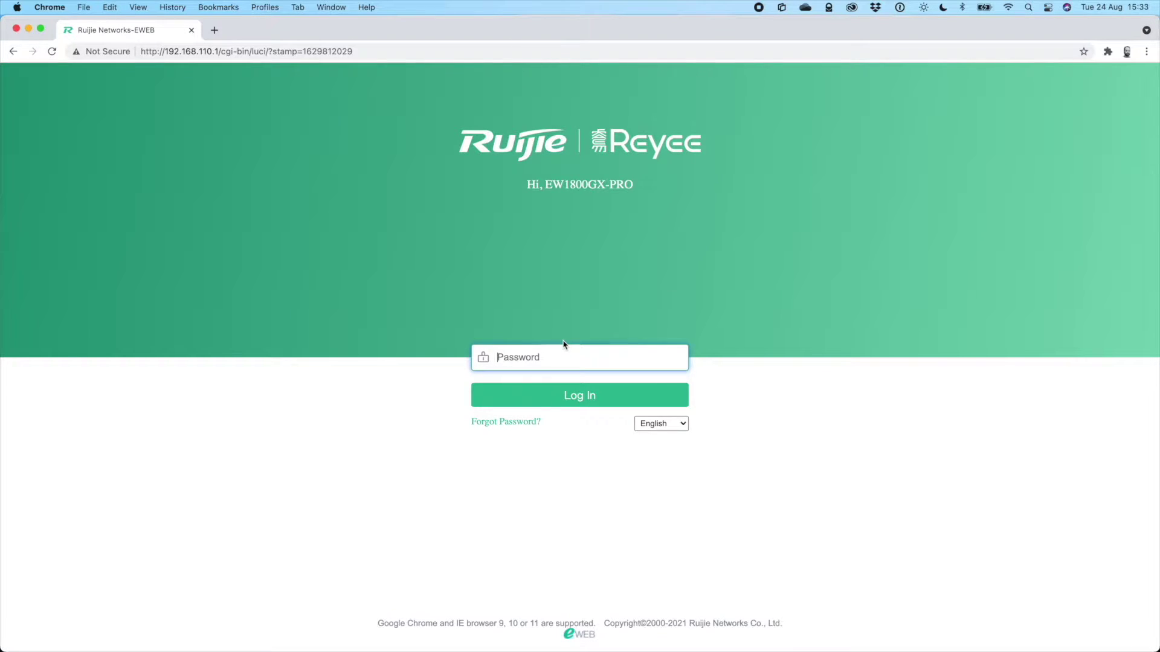
{"action": "key", "text": "Return"}
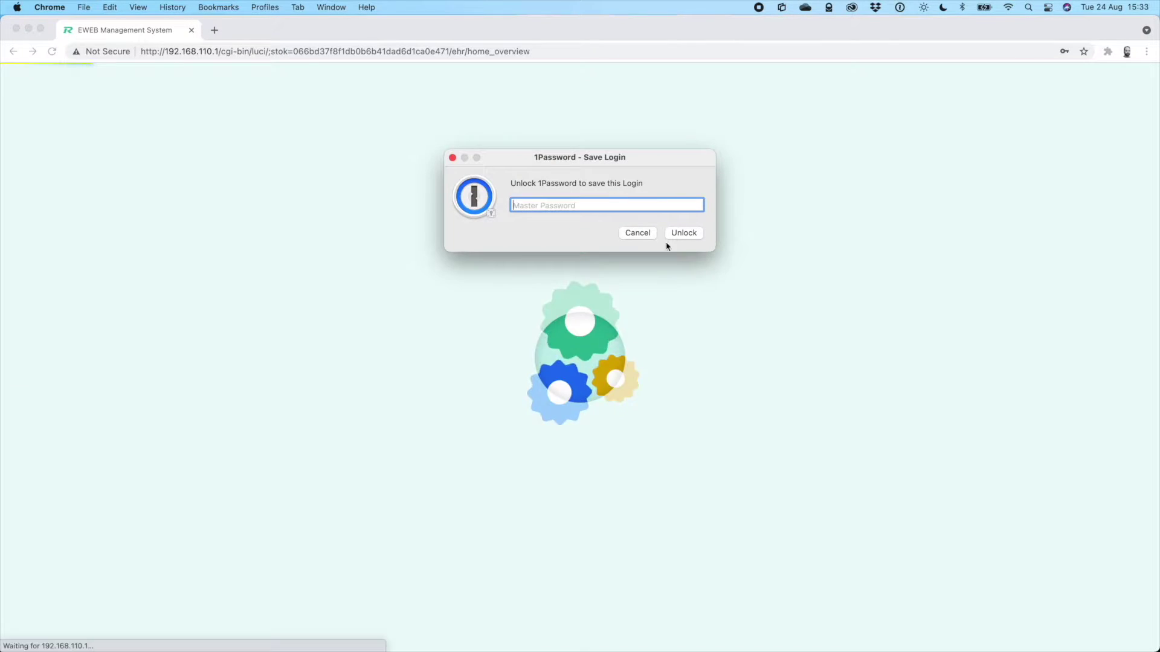
{"action": "left_click", "coordinate": [638, 234]}
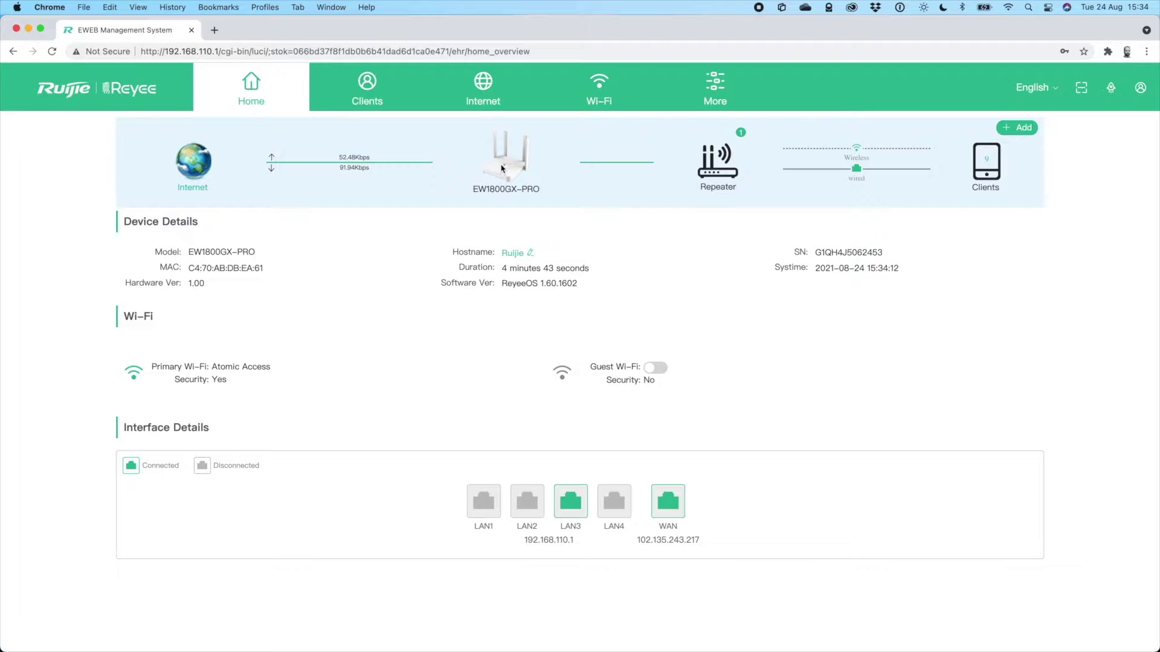
{"action": "left_click", "coordinate": [595, 100]}
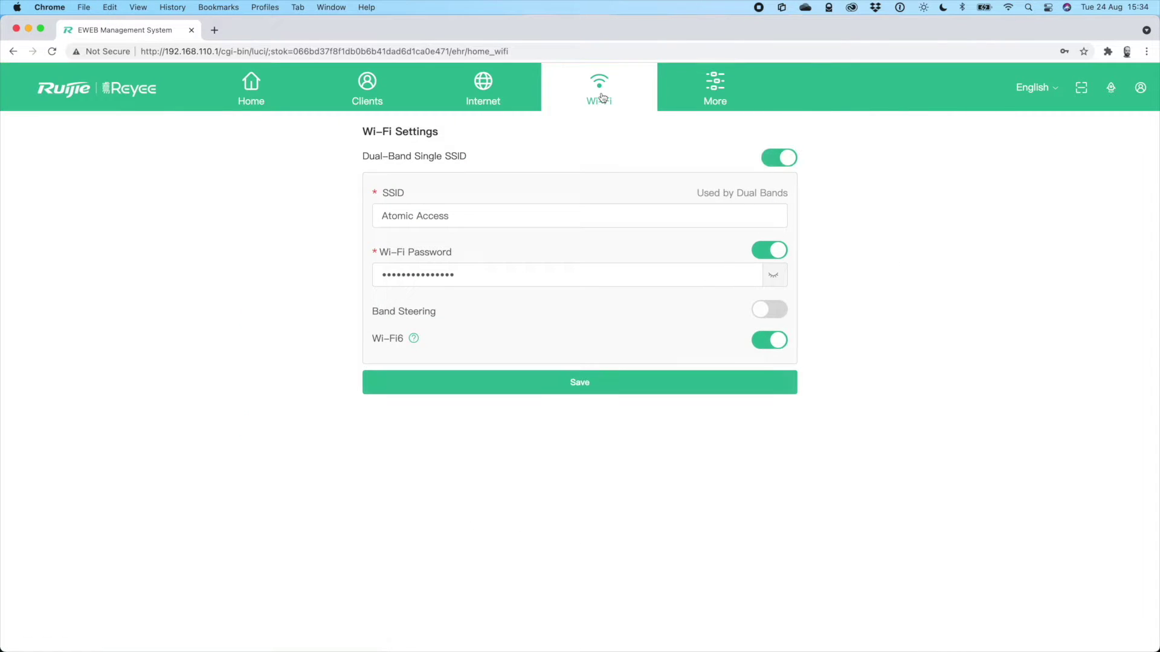
Switch Band Steering on for Atomic Access and save the Wi-Fi settings
{"action": "left_click_drag", "start_coordinate": [370, 309], "coordinate": [443, 310]}
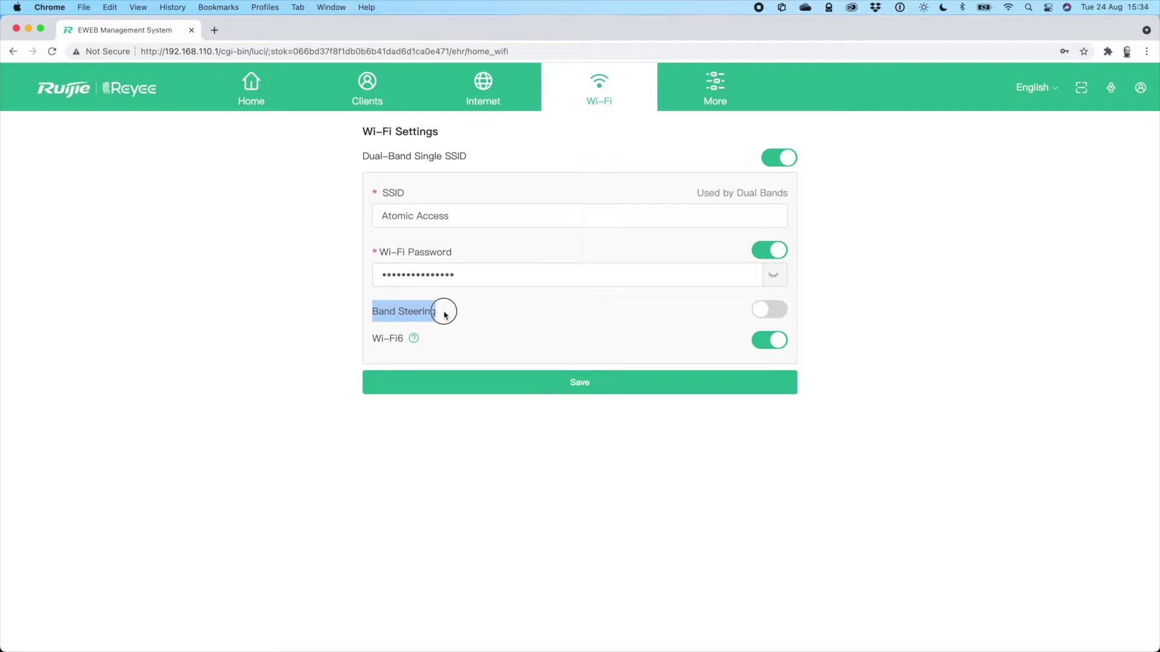
{"action": "left_click", "coordinate": [766, 312]}
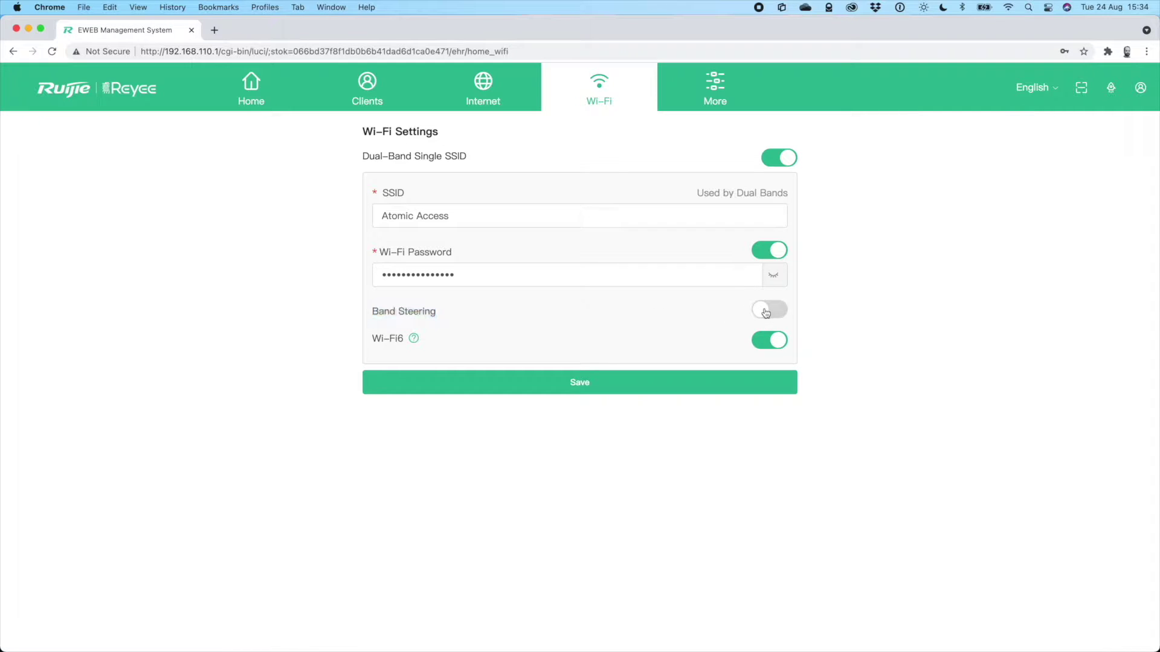
{"action": "left_click", "coordinate": [585, 386]}
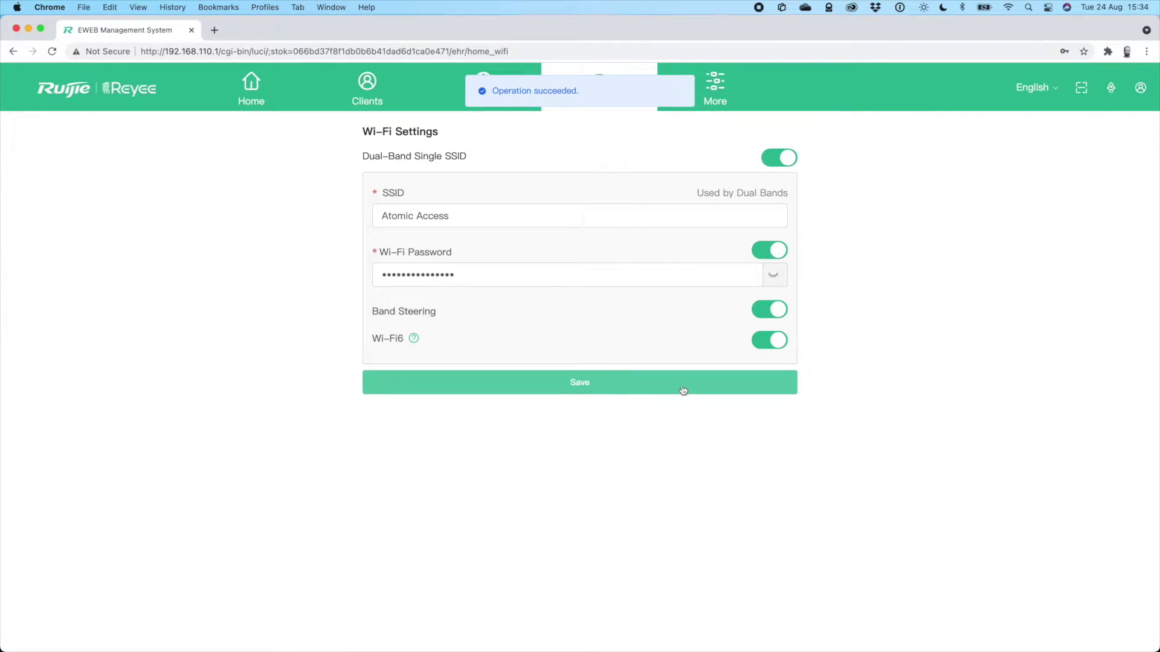
Check the Mac's 802.11ax connection details, then return to the Home overview
{"action": "left_click", "coordinate": [1008, 7], "text": "alt"}
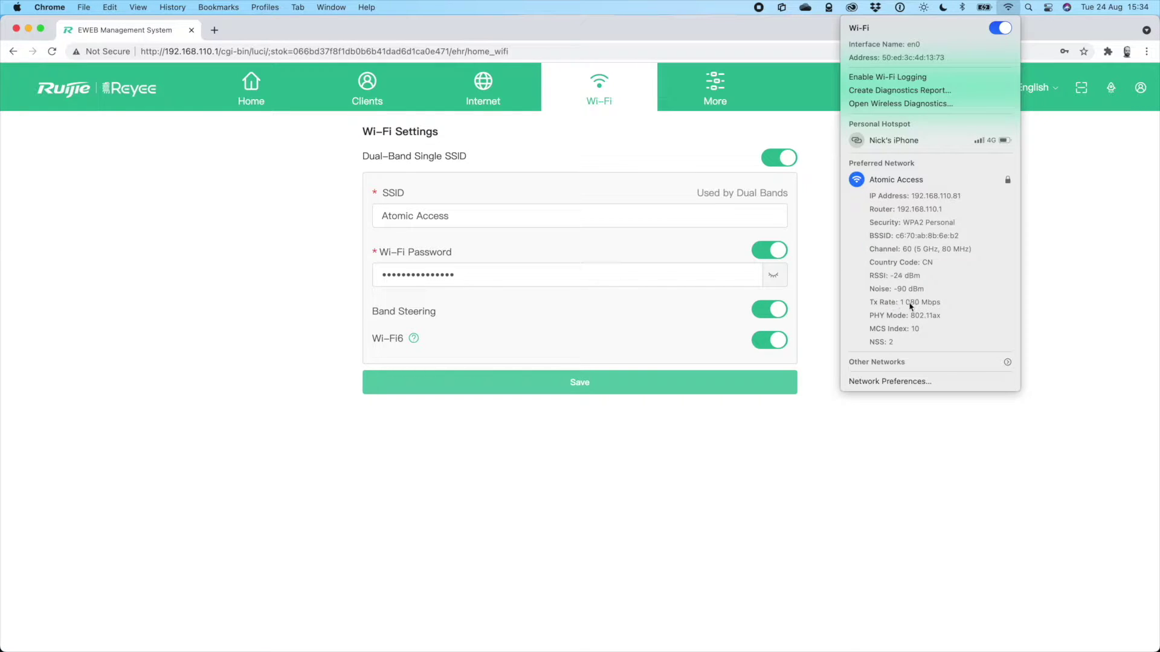
{"action": "left_click", "coordinate": [778, 410]}
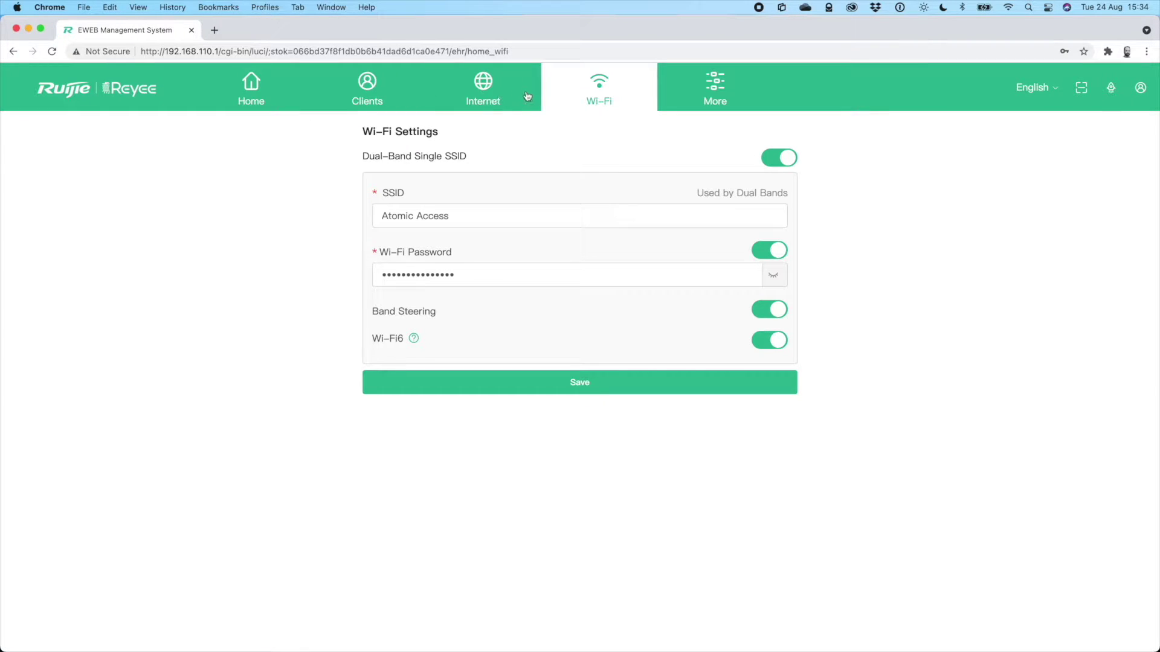
{"action": "left_click", "coordinate": [261, 89]}
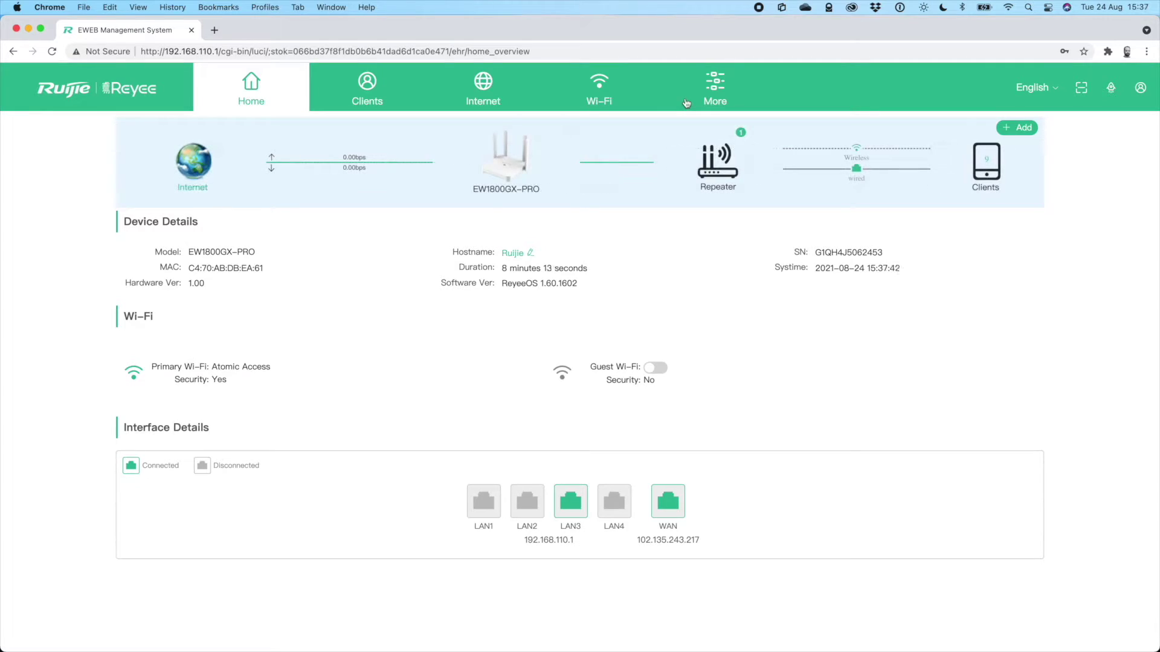
Run the test-ipv6.com check, which finds no IPv6 address and scores 0/10
{"action": "key", "text": "super+t"}
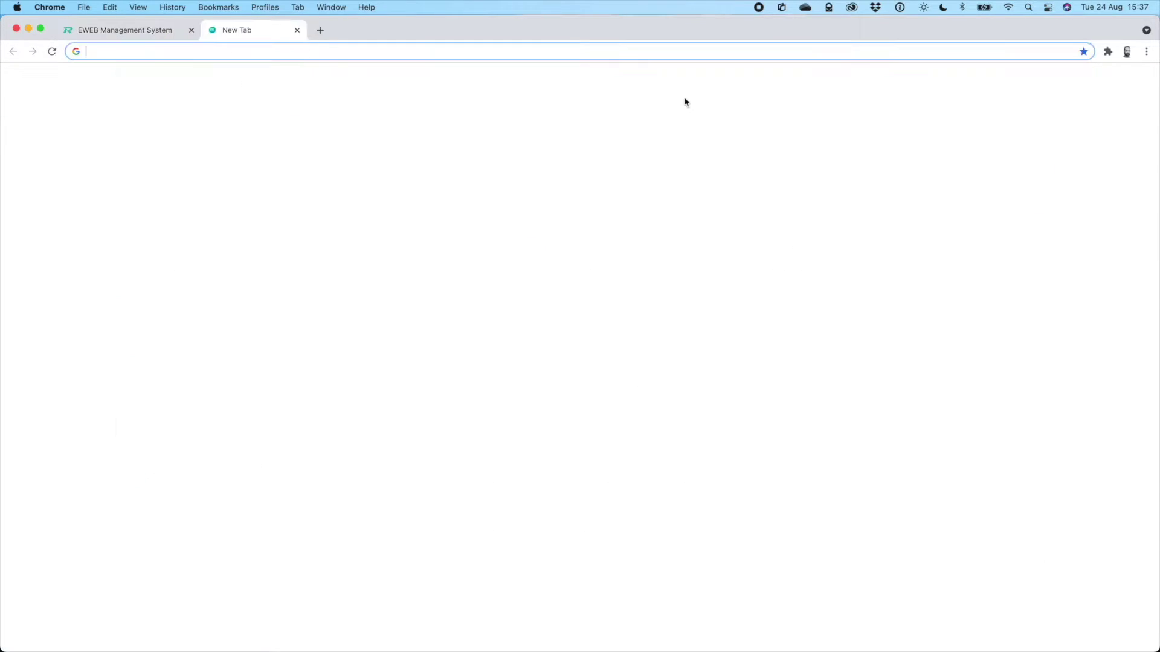
{"action": "type", "text": "ipv"}
{"action": "key", "text": "Return"}
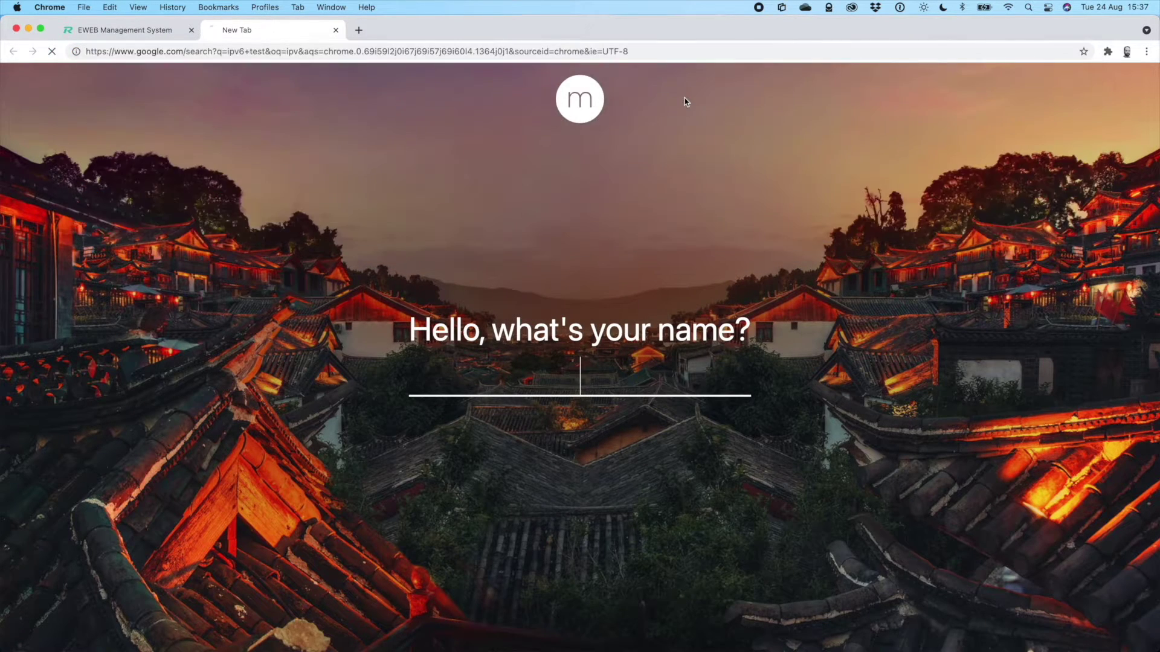
{"action": "left_click", "coordinate": [155, 185]}
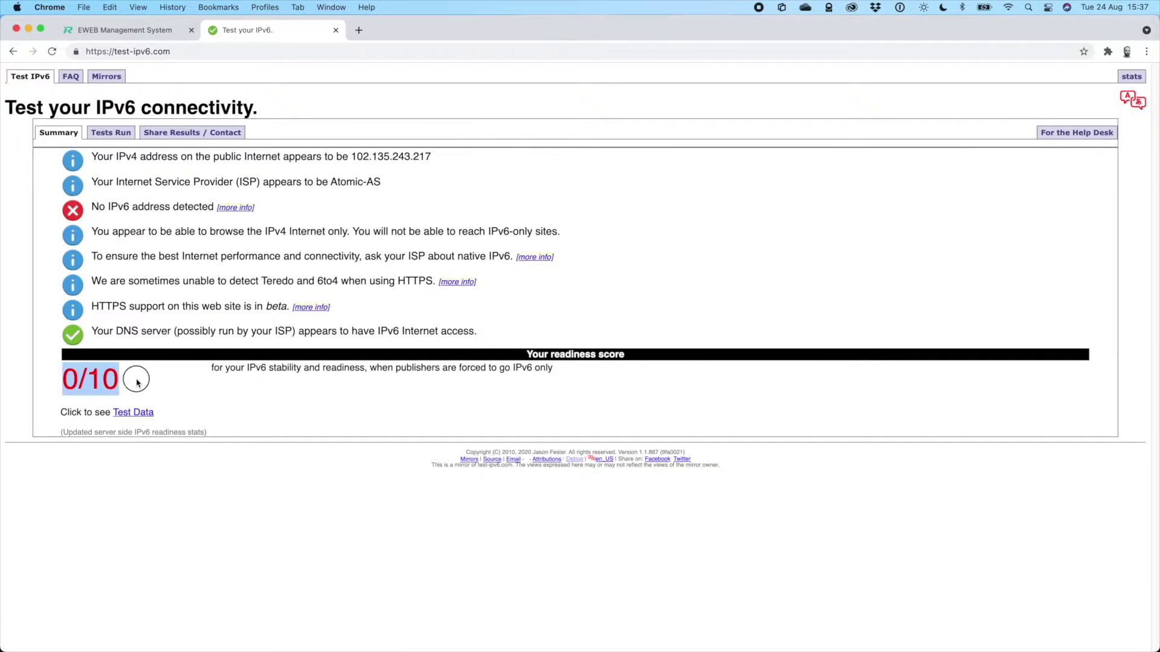
{"action": "left_click", "coordinate": [139, 35]}
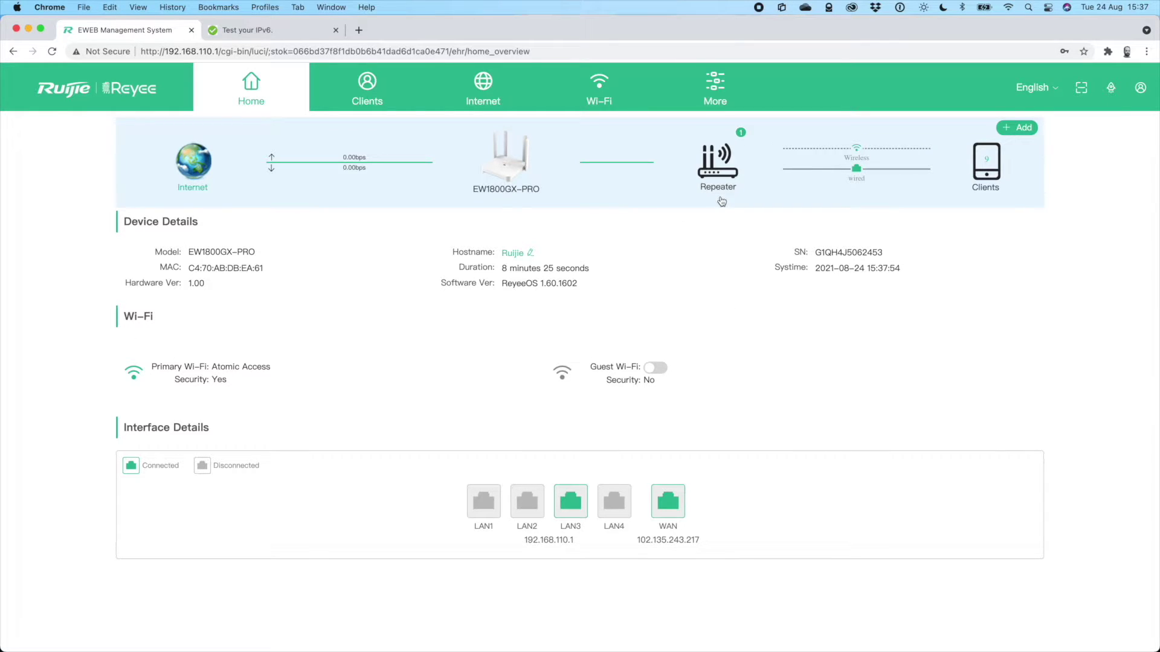
Switch on IPv6 Address under More > Basics and save WAN_V6 on DHCP
{"action": "left_click", "coordinate": [715, 102]}
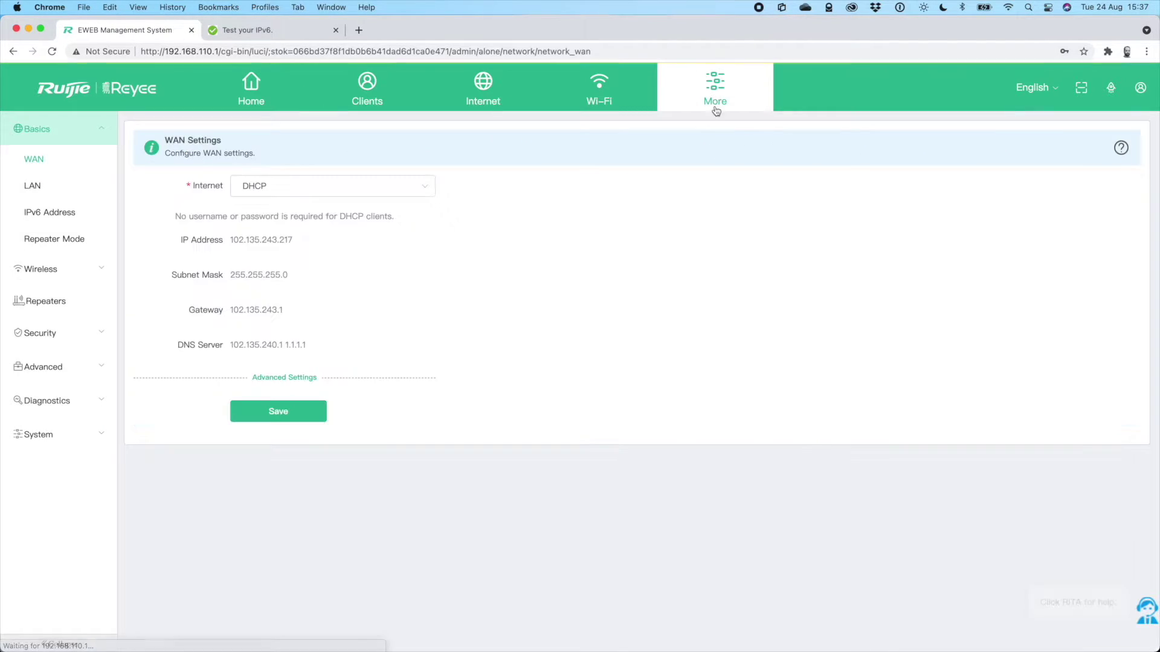
{"action": "left_click", "coordinate": [58, 215]}
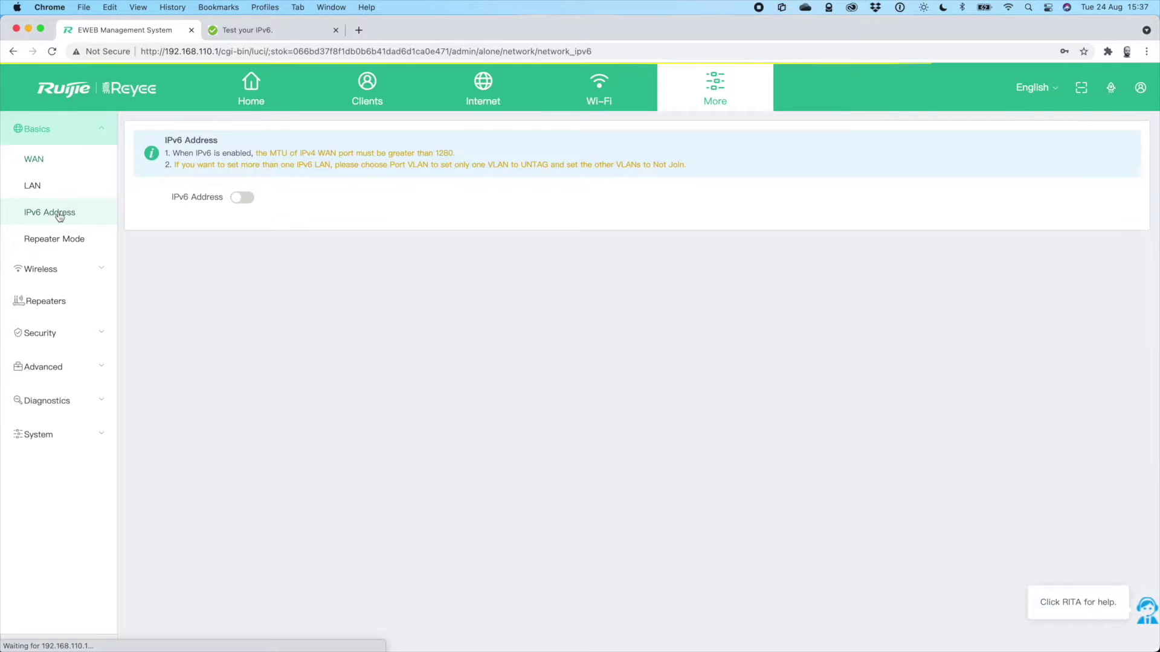
{"action": "left_click", "coordinate": [242, 198]}
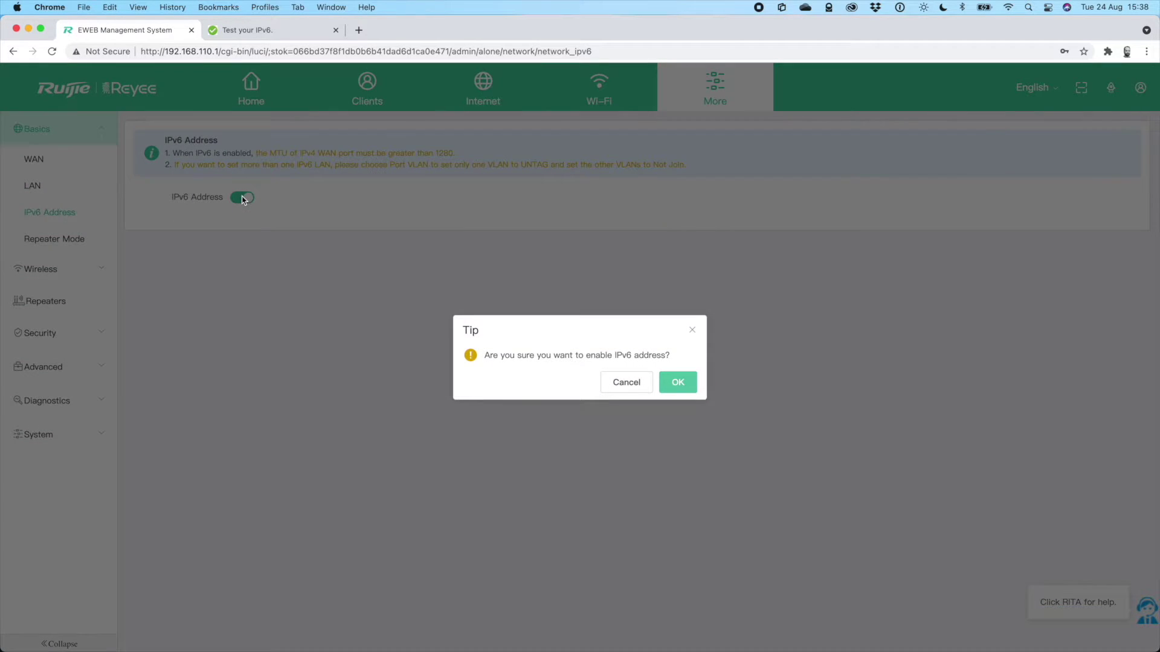
{"action": "left_click", "coordinate": [678, 383]}
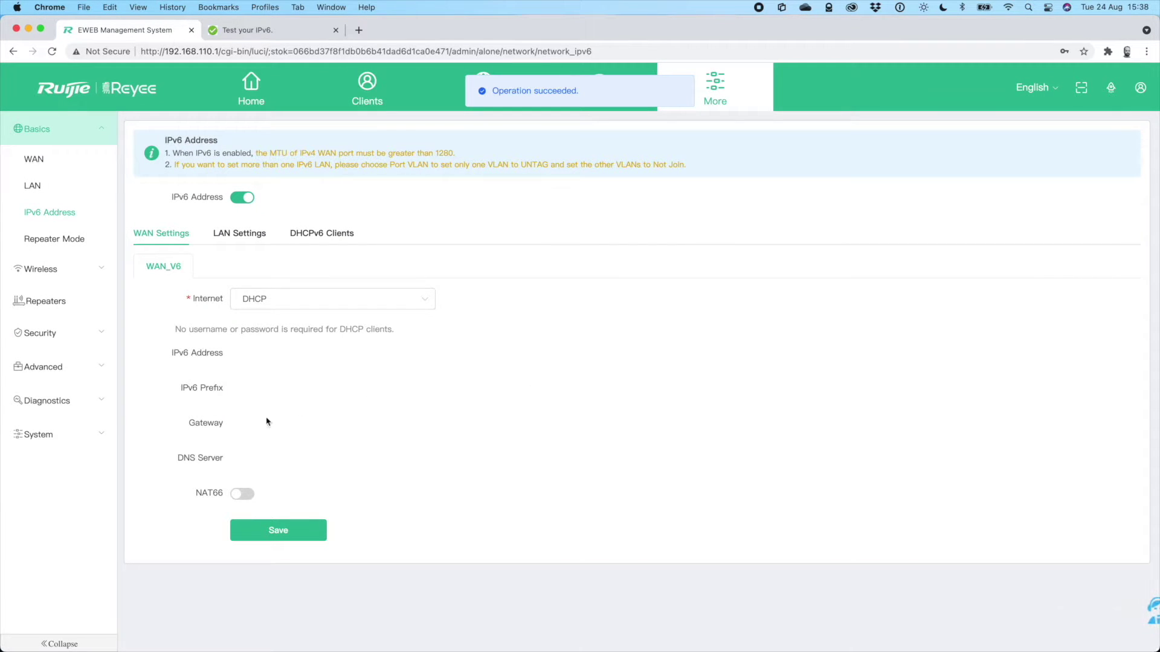
{"action": "left_click", "coordinate": [291, 530]}
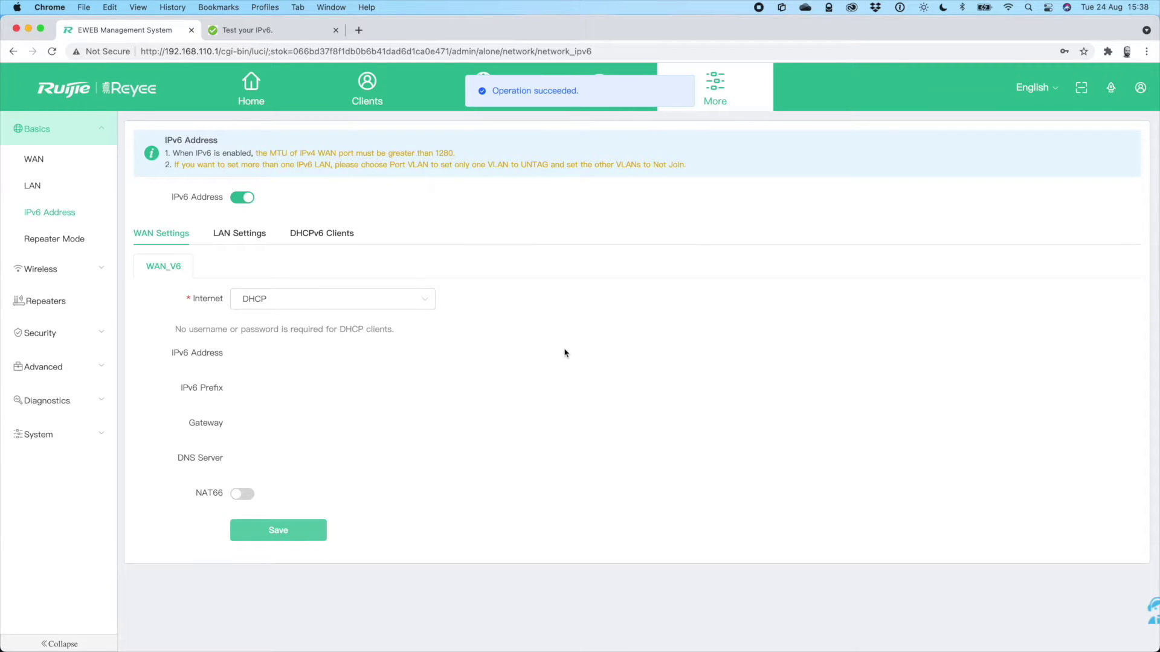
{"action": "key", "text": "super+Tab"}
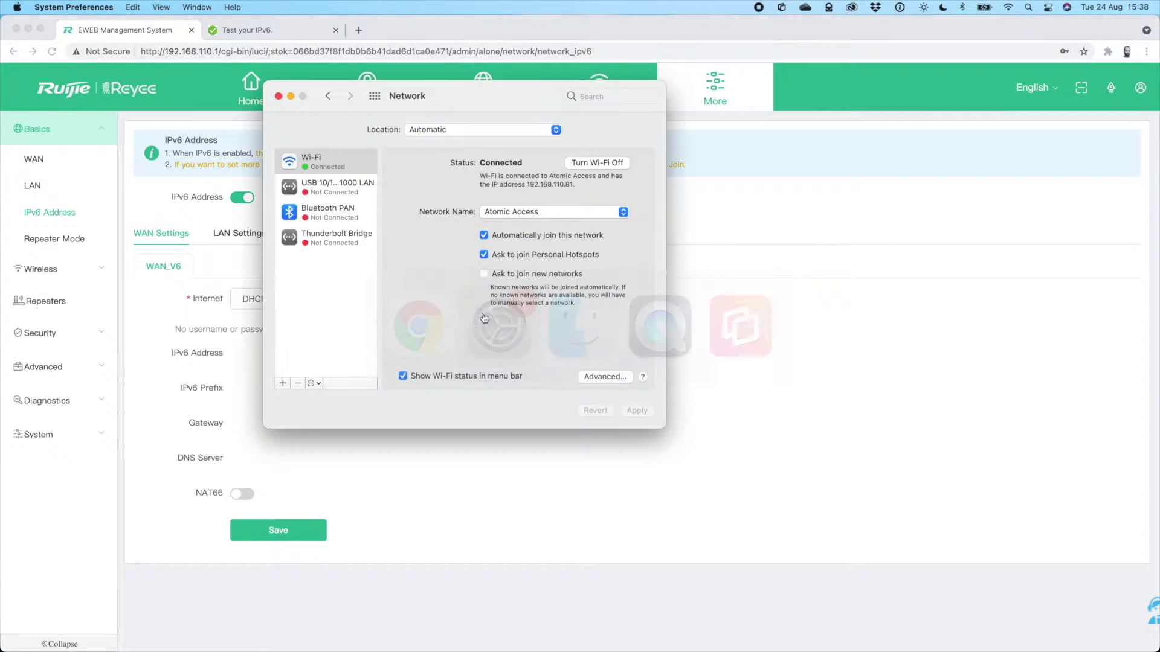
Renew the Mac's Wi-Fi DHCP lease, close Network settings, and reload test-ipv6.com
{"action": "left_click", "coordinate": [605, 377]}
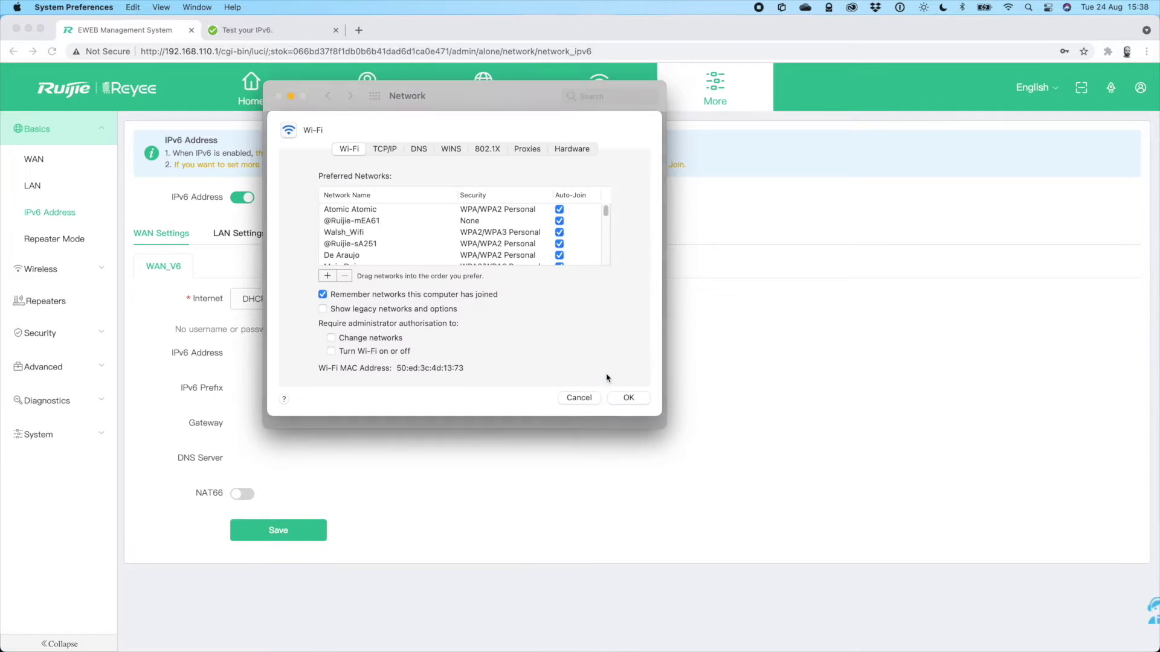
{"action": "left_click", "coordinate": [383, 151]}
{"action": "left_click", "coordinate": [596, 197]}
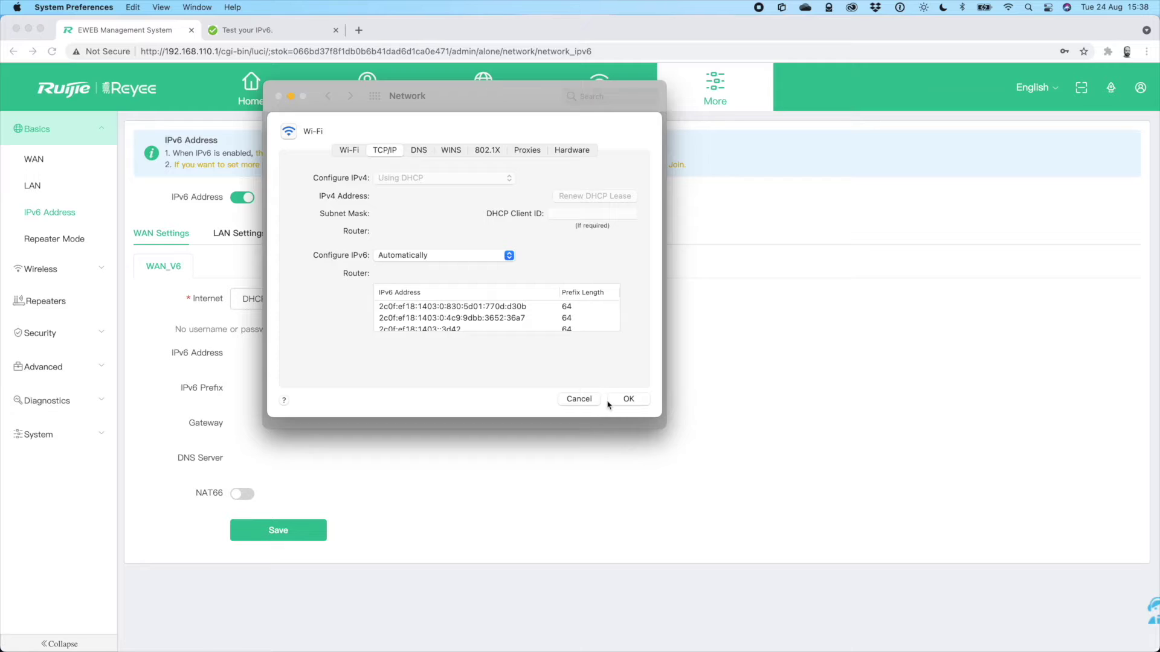
{"action": "left_click", "coordinate": [631, 400]}
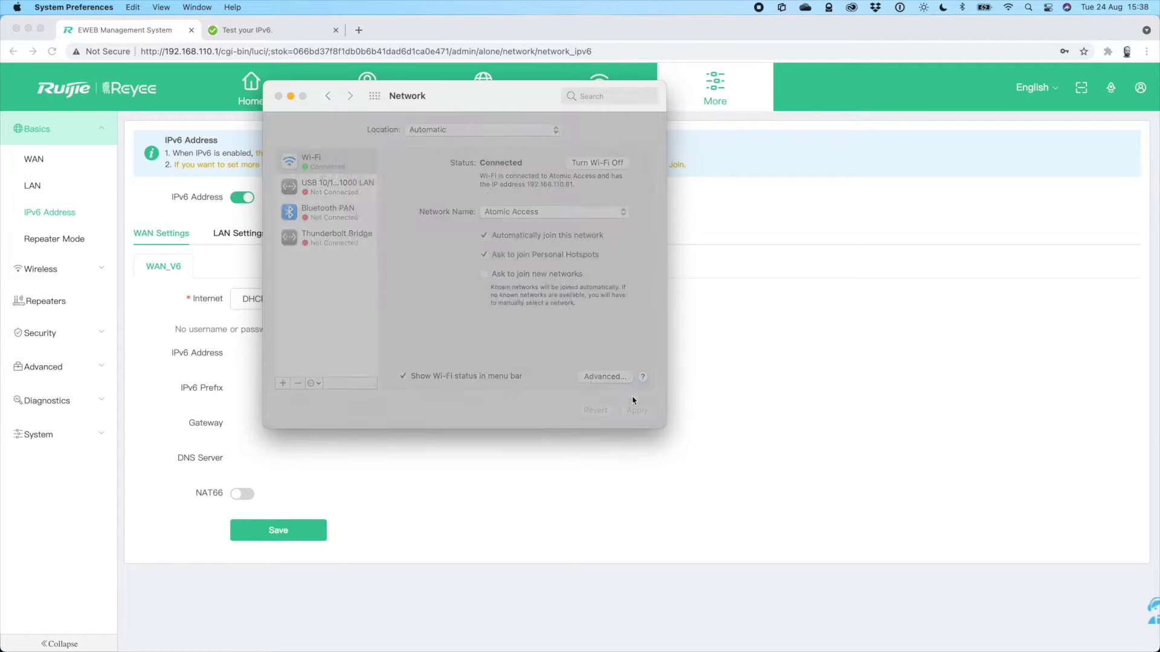
{"action": "left_click", "coordinate": [278, 97]}
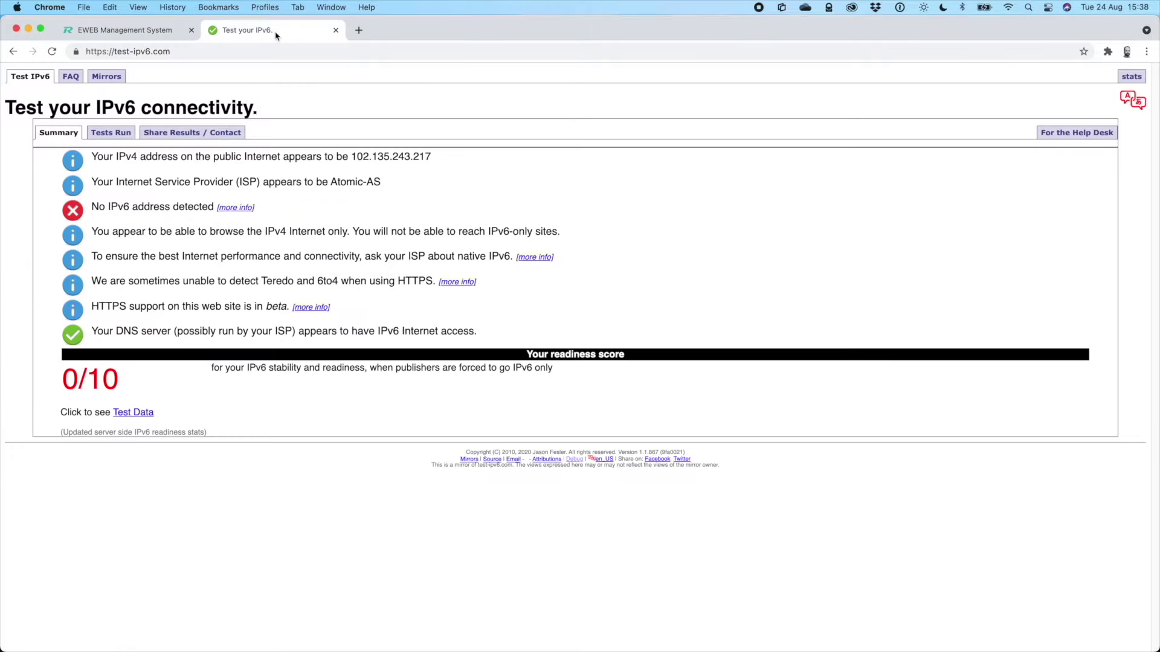
{"action": "left_click", "coordinate": [272, 30]}
{"action": "key", "text": "super+r"}
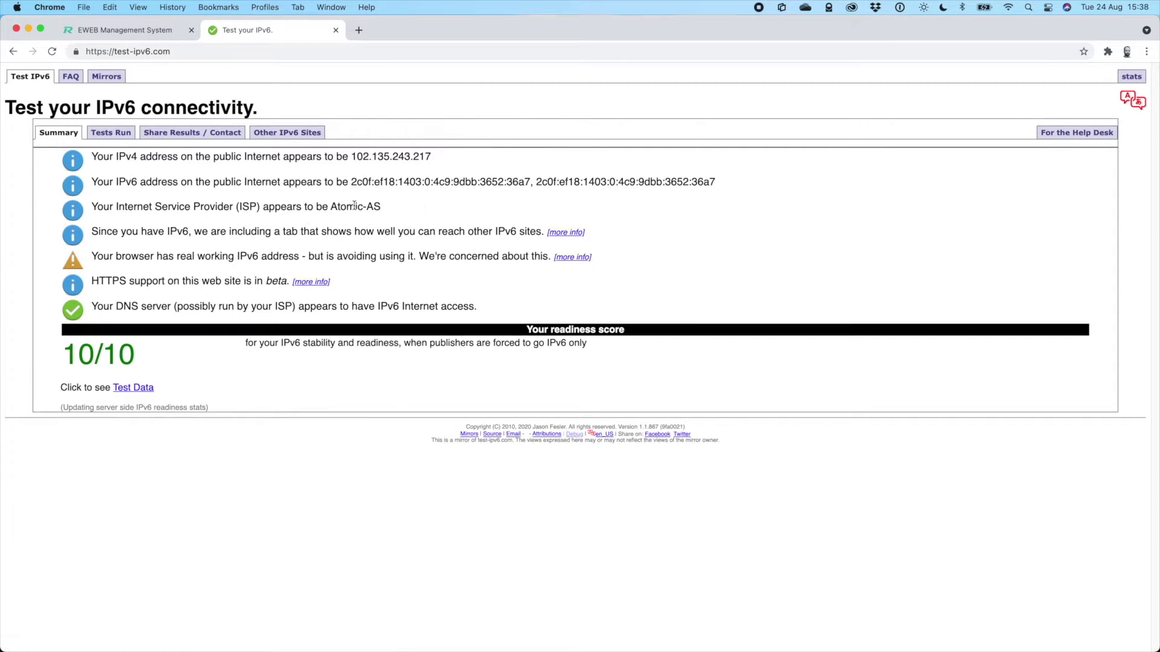
Confirm the 10/10 IPv6 score and return to the EWEB Management System tab
{"action": "left_click", "coordinate": [70, 351]}
{"action": "left_click", "coordinate": [153, 34]}
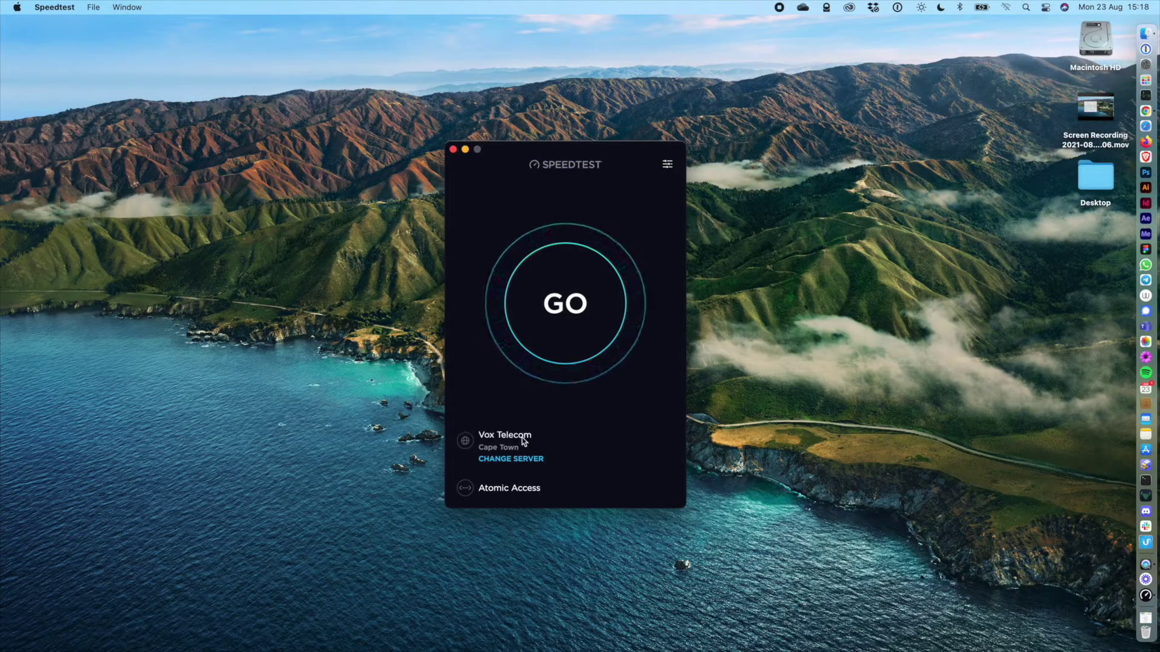
Start a speed test against the Mweb server, then cancel it
{"action": "left_click", "coordinate": [517, 458]}
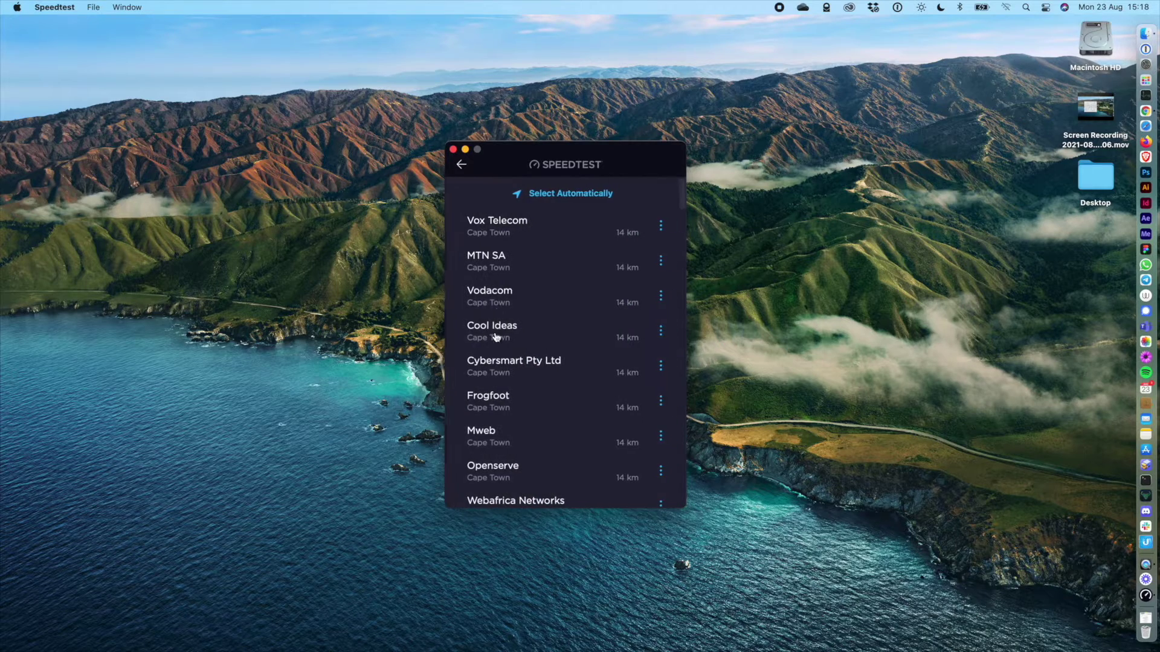
{"action": "scroll", "coordinate": [503, 357], "scroll_direction": "down", "scroll_amount": 3}
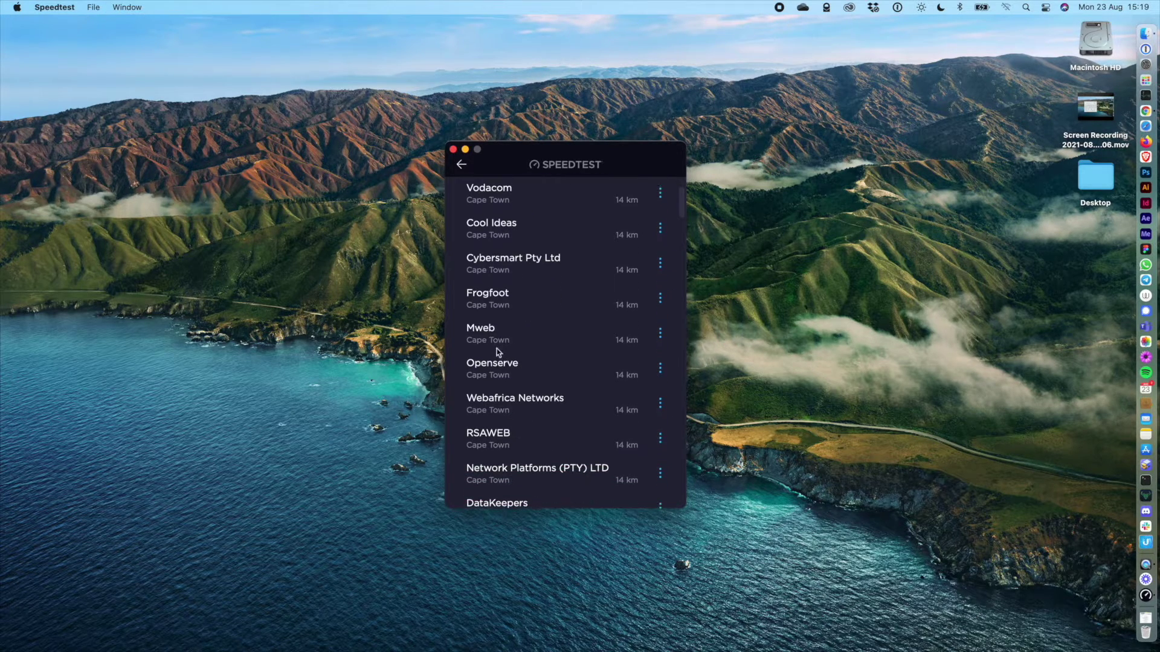
{"action": "left_click", "coordinate": [477, 336]}
{"action": "left_click", "coordinate": [566, 315]}
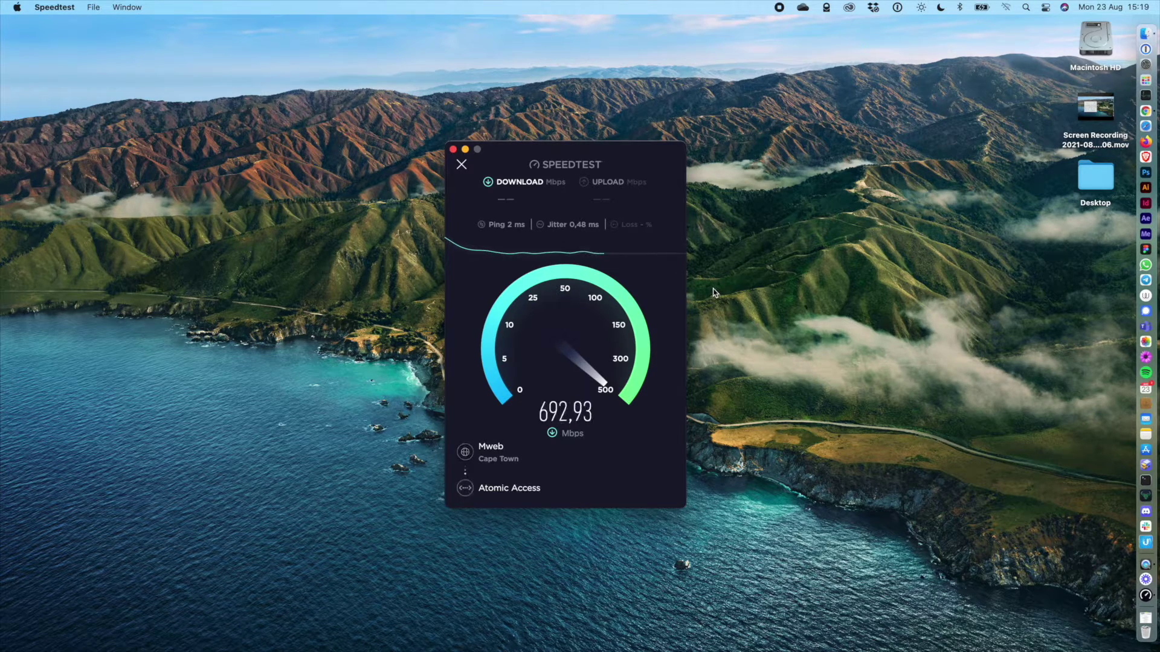
{"action": "left_click", "coordinate": [461, 166]}
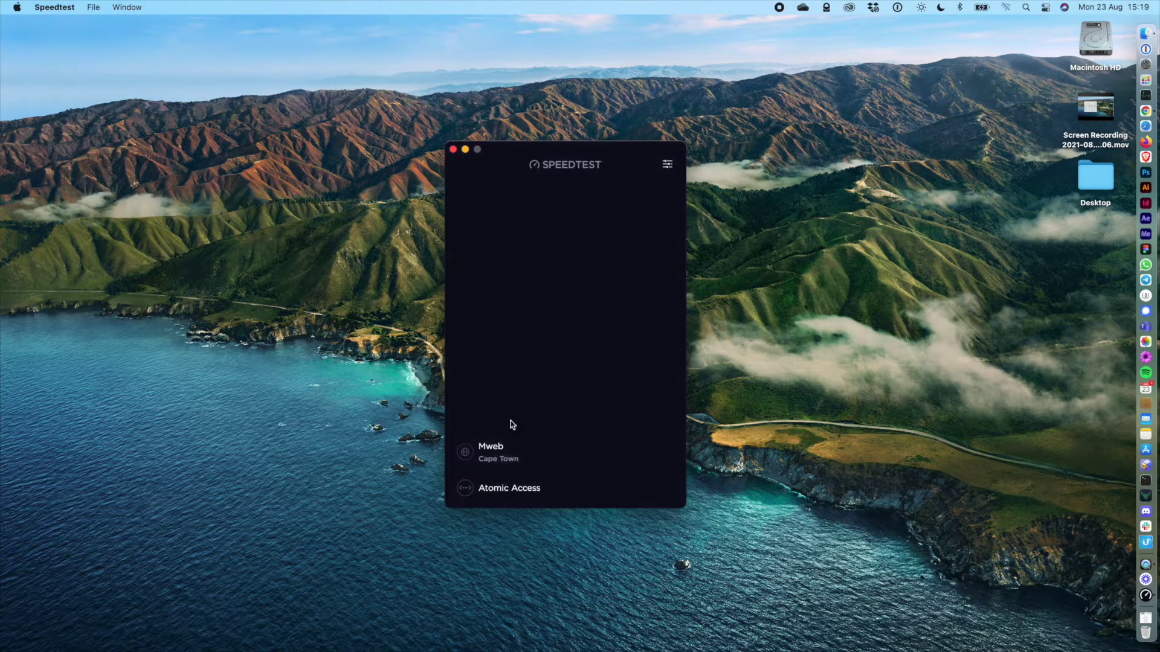
Run the speed test on Network Platforms (PTY) LTD, reaching 744 Mbps download and 2 ms ping
{"action": "left_click", "coordinate": [519, 461]}
{"action": "scroll", "coordinate": [508, 398], "scroll_direction": "down", "scroll_amount": 5}
{"action": "left_click", "coordinate": [517, 391]}
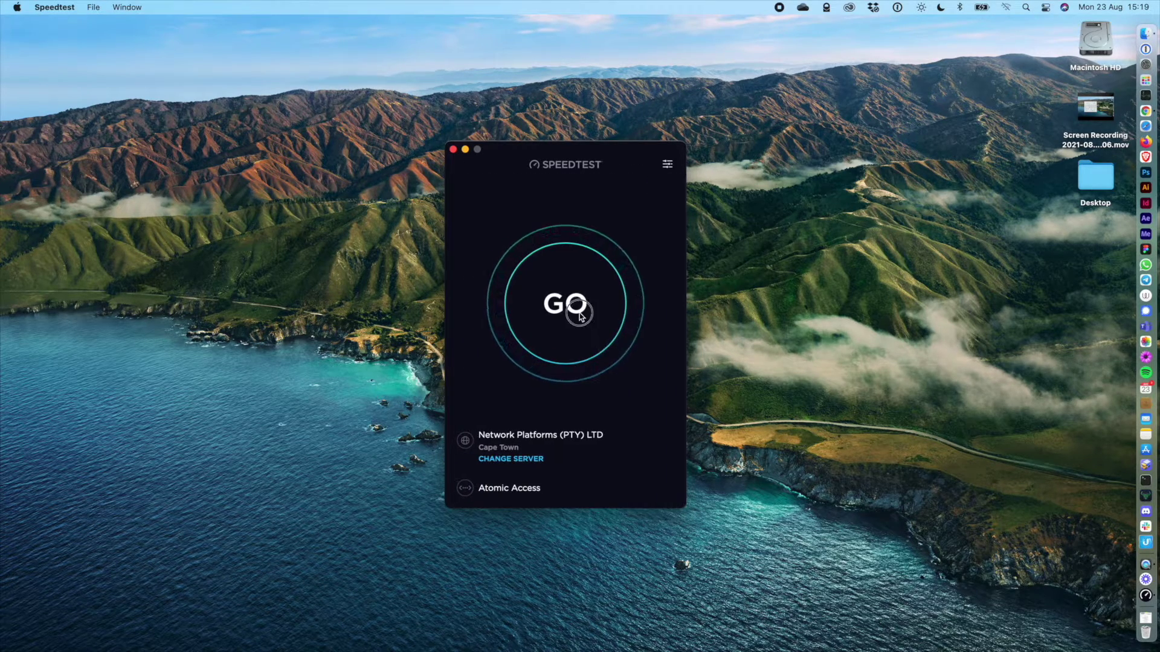
{"action": "left_click", "coordinate": [571, 309]}
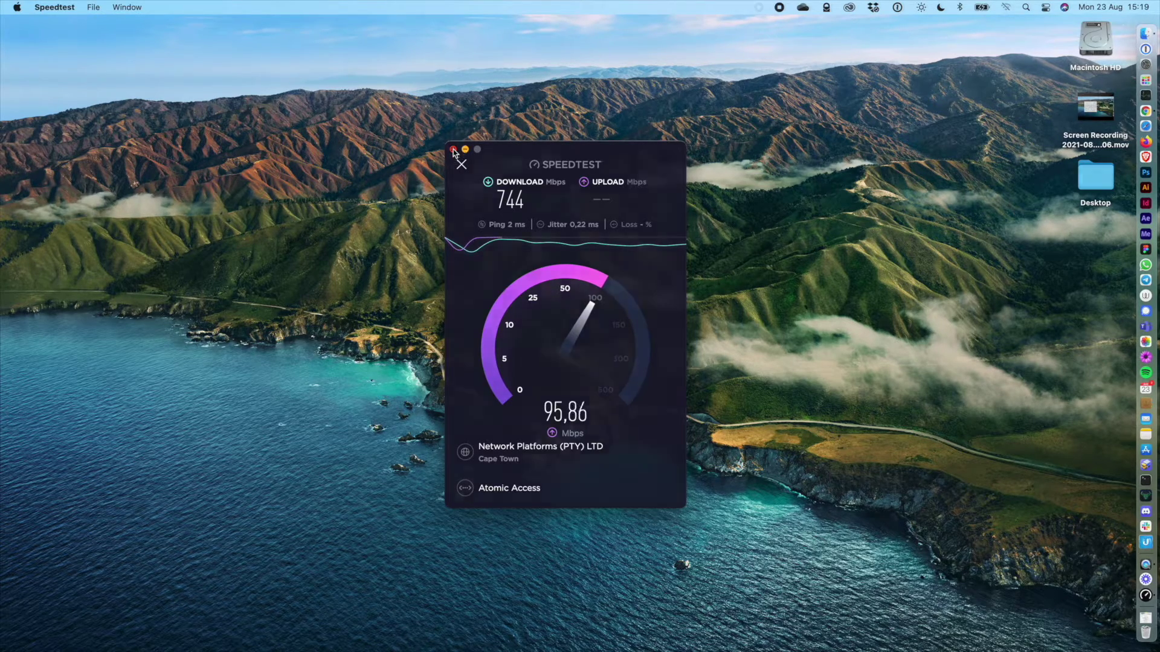
{"action": "left_click", "coordinate": [454, 150]}
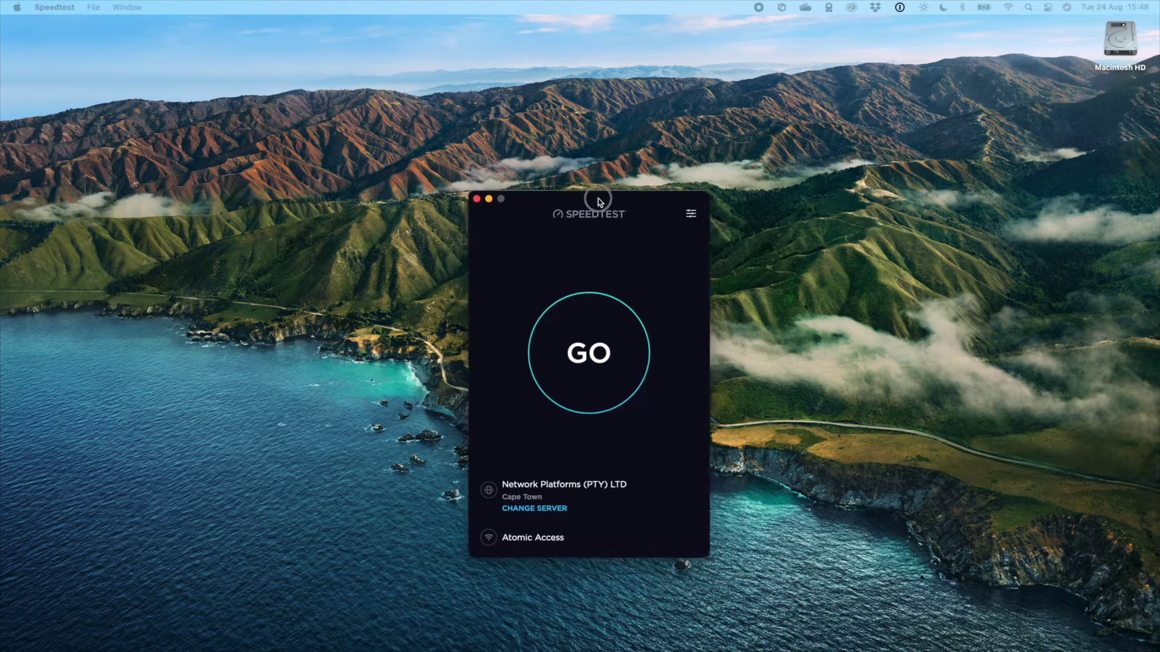
Rerun the test for 552 Mbps down and 94.77 Mbps up, checking the Mac's Wi-Fi link details meanwhile
{"action": "left_click_drag", "start_coordinate": [600, 201], "coordinate": [560, 200]}
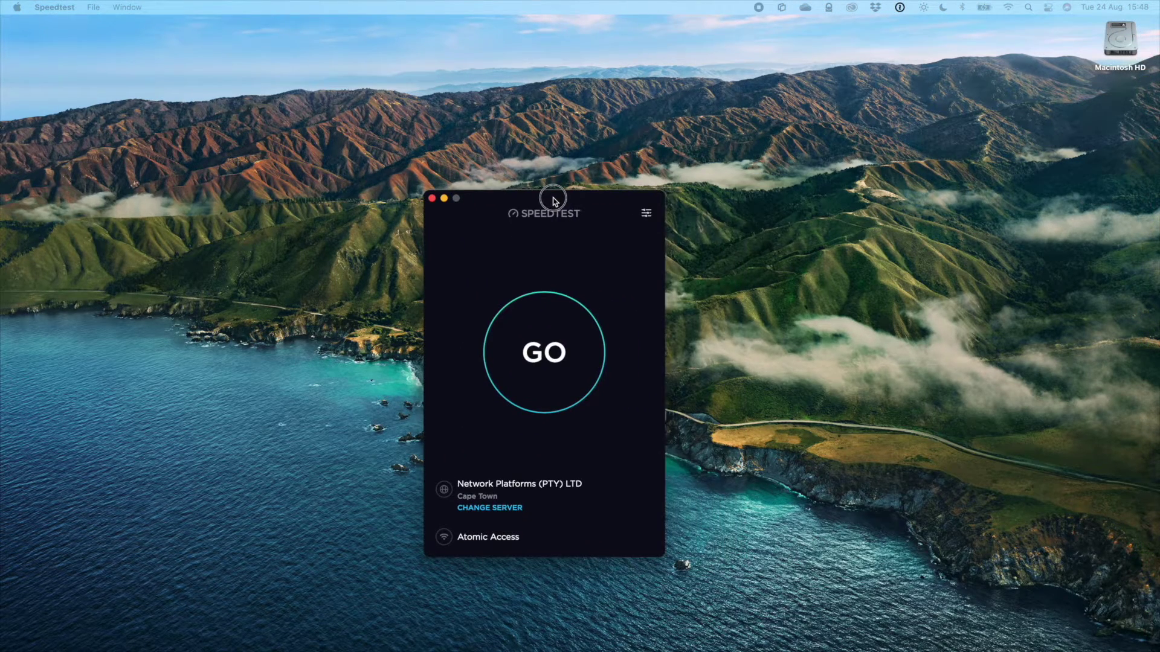
{"action": "left_click", "coordinate": [550, 353]}
{"action": "left_click", "coordinate": [1008, 7], "text": "alt"}
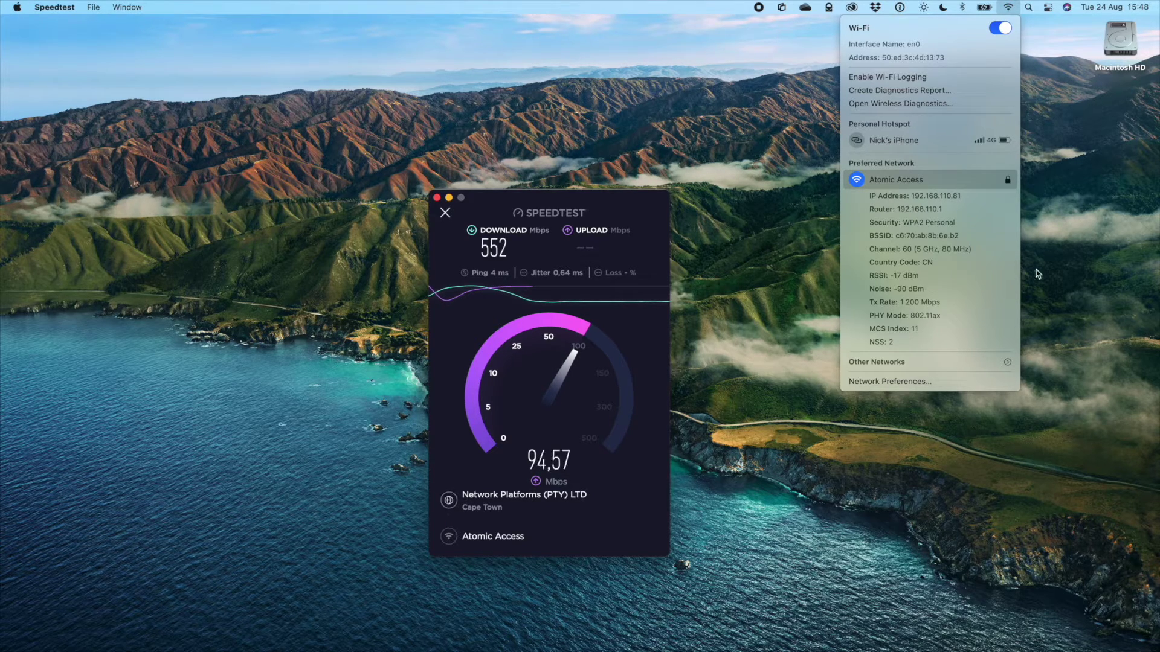
{"action": "left_click", "coordinate": [808, 400]}
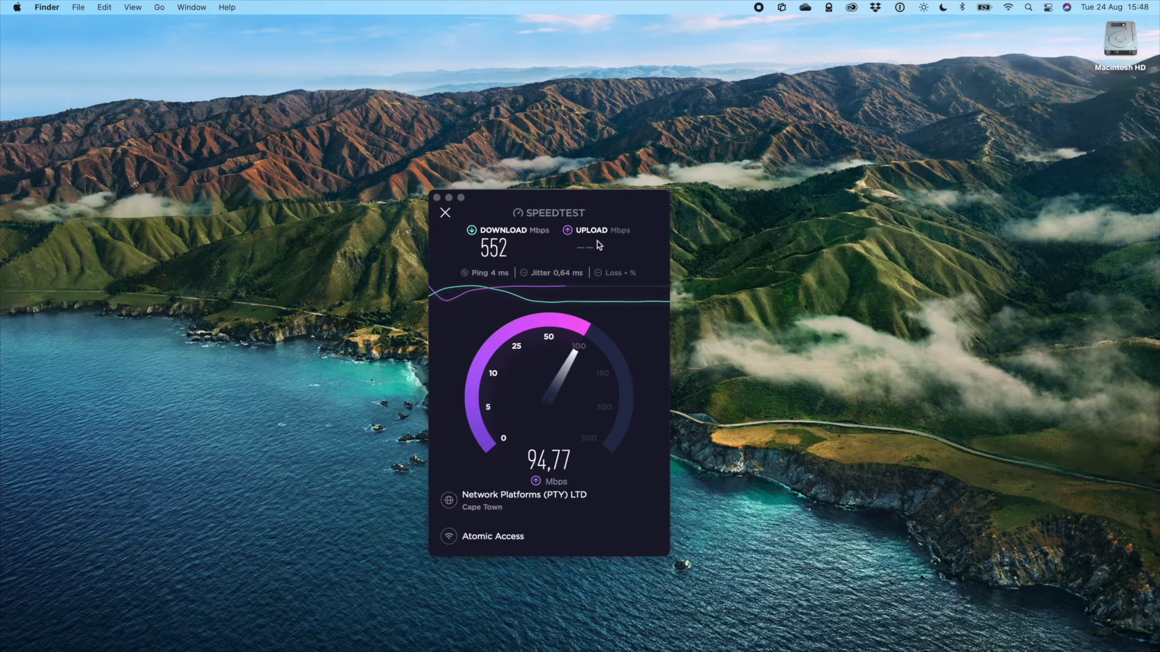